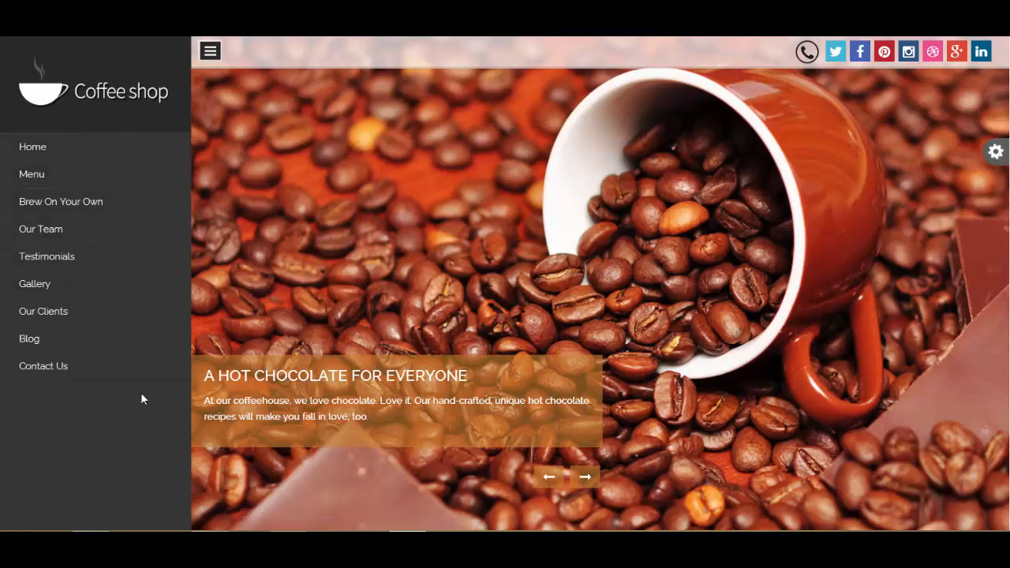
Step: Tour the Menu, Brew On Your Own and Our Team sections on the live Blackwell site
{"action": "left_click", "coordinate": [146, 168]}
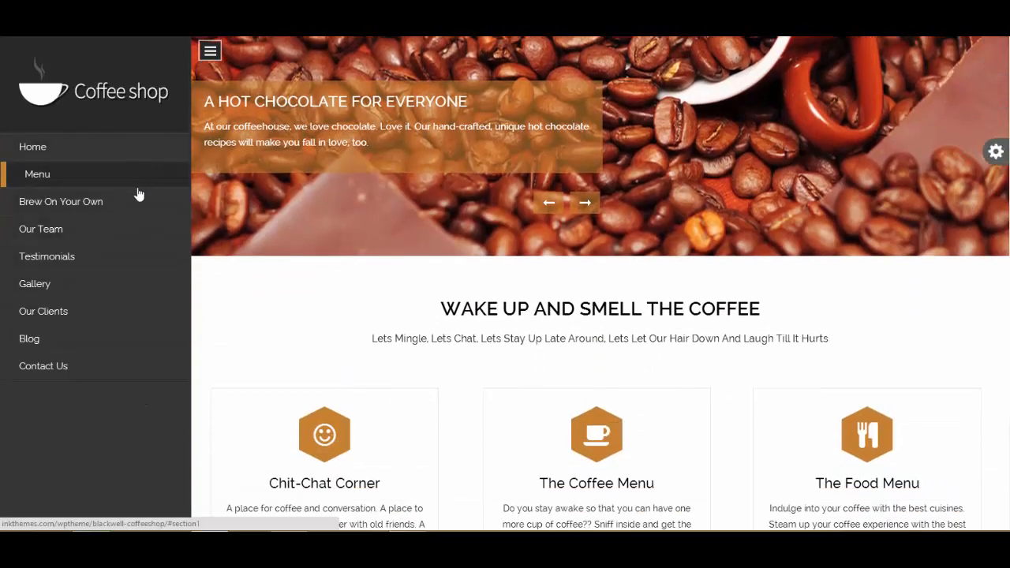
{"action": "left_click", "coordinate": [135, 199]}
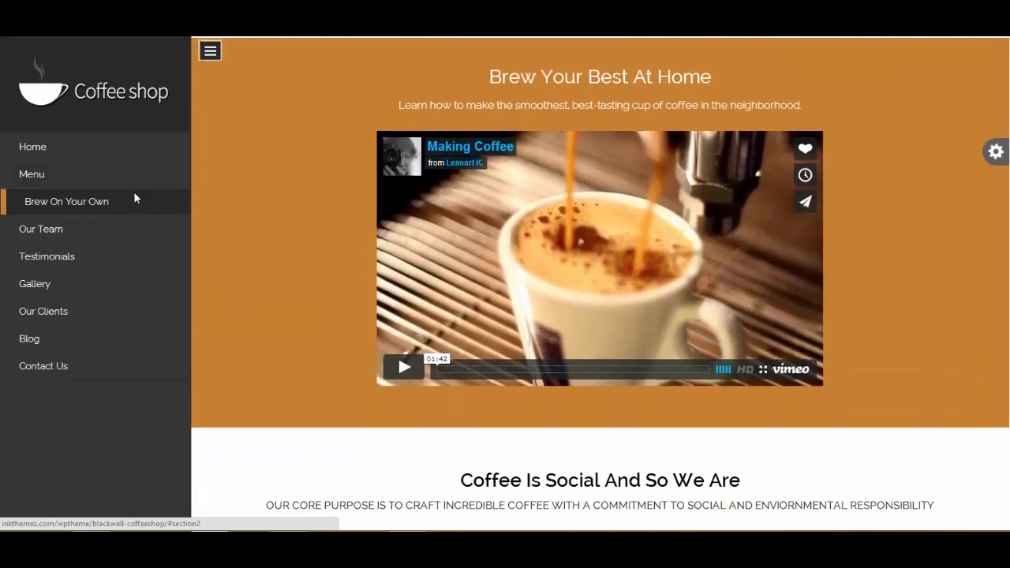
{"action": "left_click", "coordinate": [131, 238]}
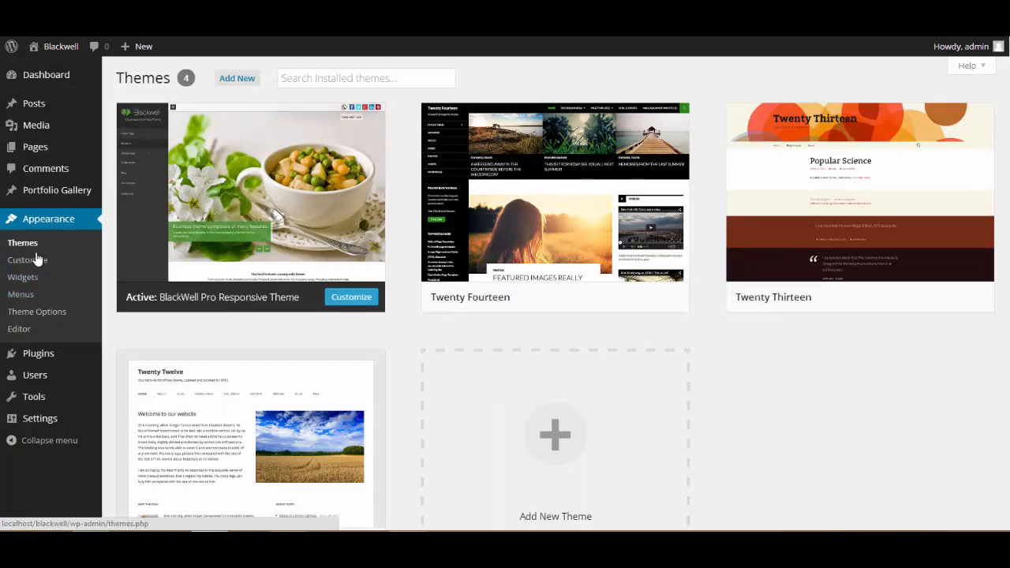
Step: Create a new, empty navigation menu named 'Menu' in Appearance > Menus
{"action": "left_click", "coordinate": [24, 295]}
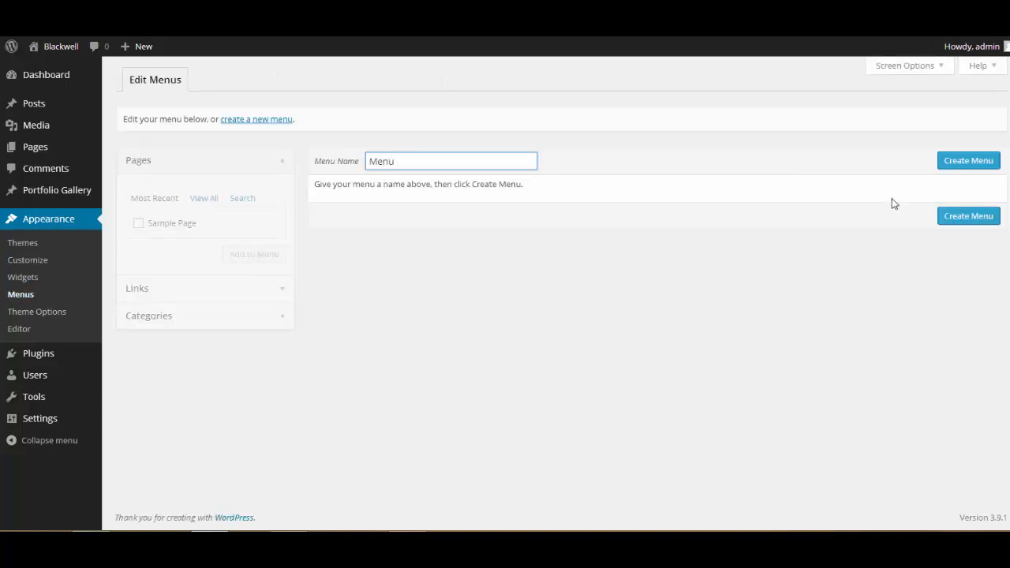
{"action": "left_click", "coordinate": [968, 161]}
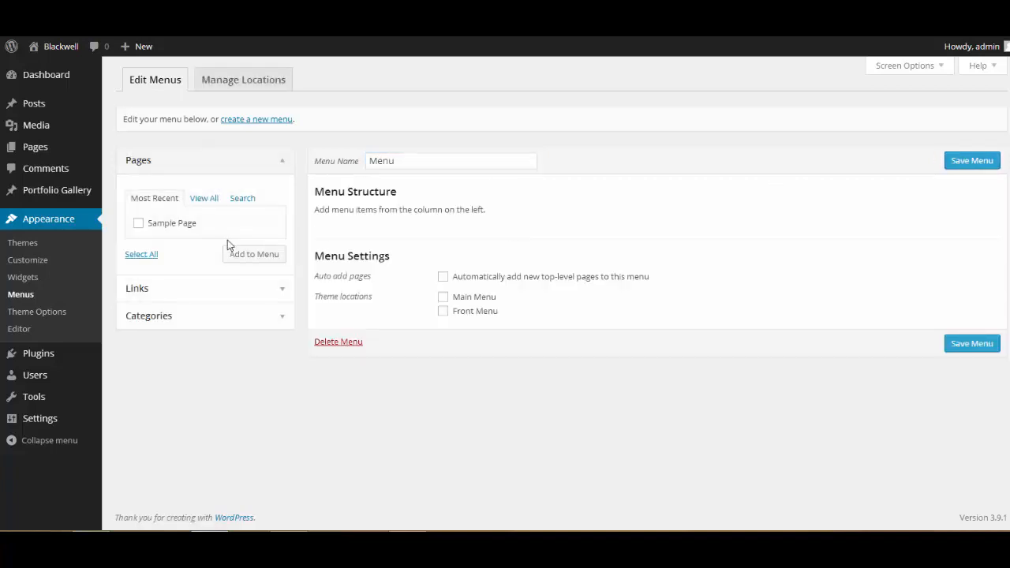
Step: Add a custom link 'Home' pointing to #top as the menu's first item
{"action": "left_click", "coordinate": [255, 289]}
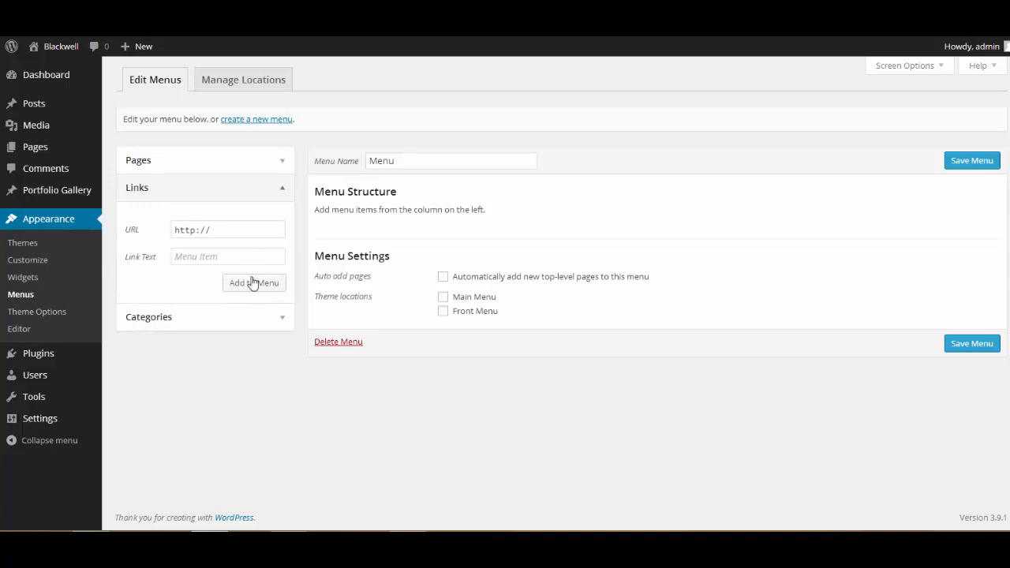
{"action": "left_click_drag", "start_coordinate": [253, 229], "coordinate": [175, 227]}
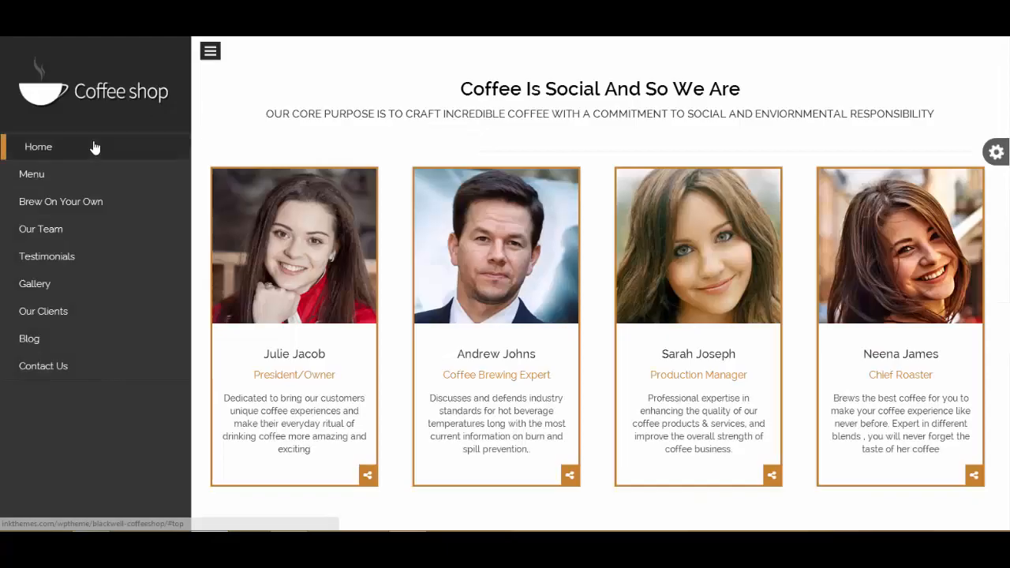
{"action": "left_click", "coordinate": [94, 146]}
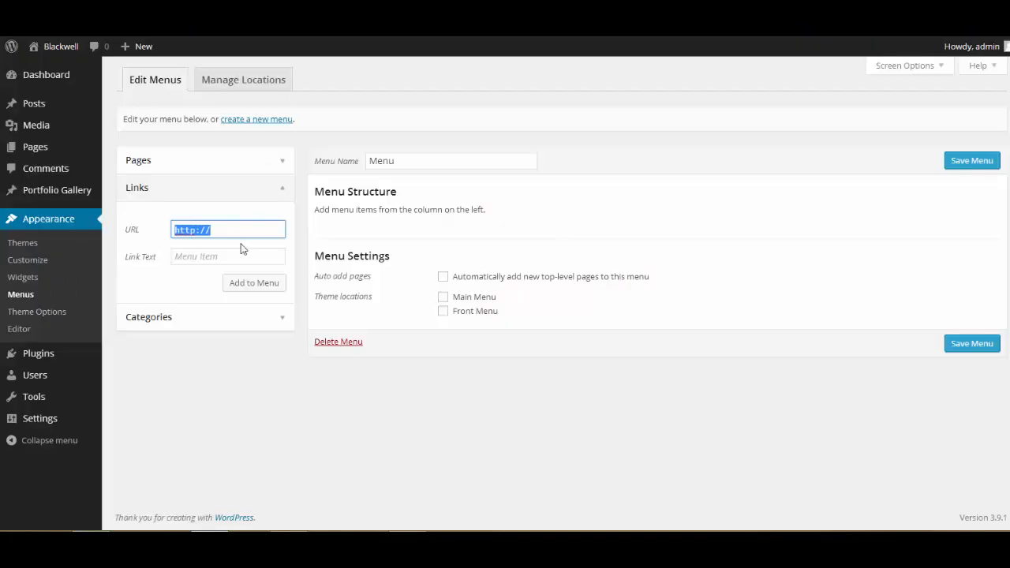
{"action": "type", "text": "#top"}
{"action": "left_click", "coordinate": [243, 249]}
{"action": "type", "text": "Home"}
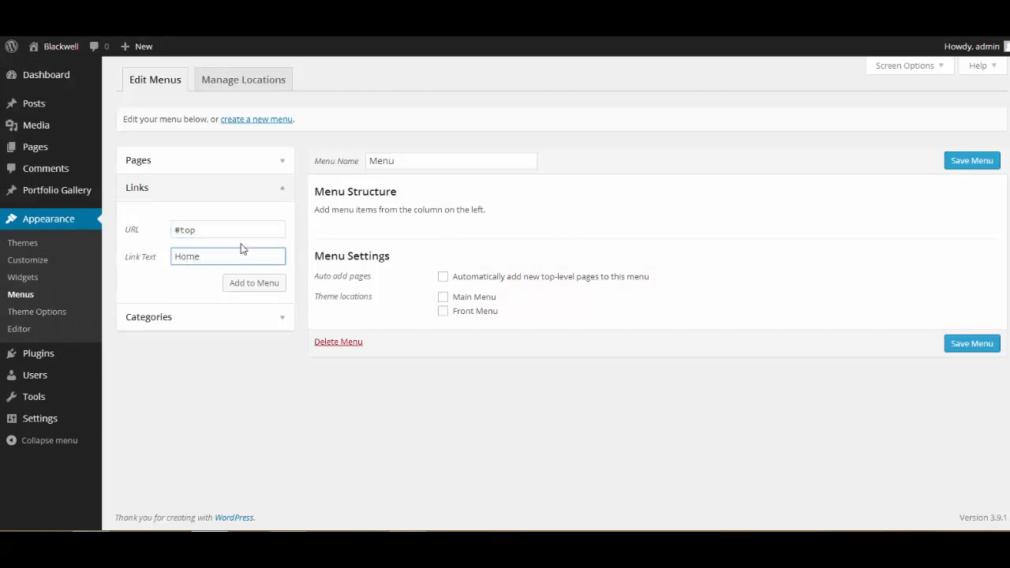
{"action": "left_click", "coordinate": [253, 283]}
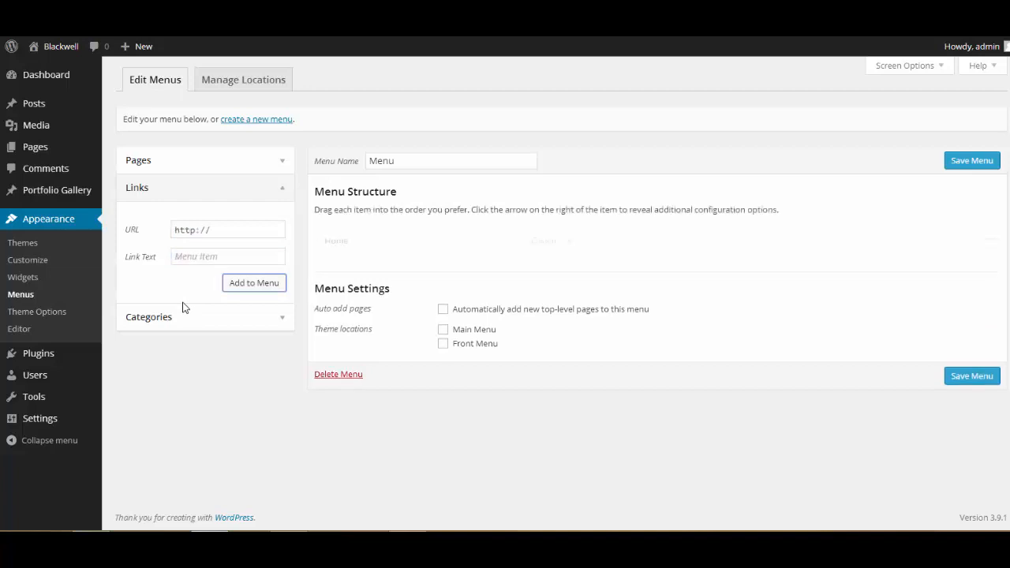
Step: Add a custom link 'Features' pointing to #section1
{"action": "left_click_drag", "start_coordinate": [246, 230], "coordinate": [136, 232]}
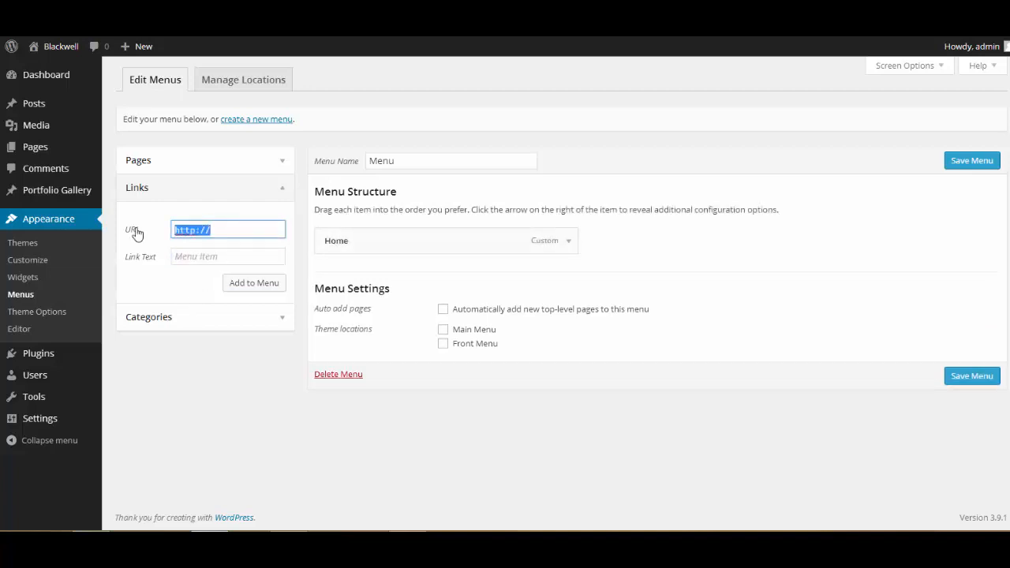
{"action": "type", "text": "#section1"}
{"action": "left_click", "coordinate": [206, 259]}
{"action": "type", "text": "Features"}
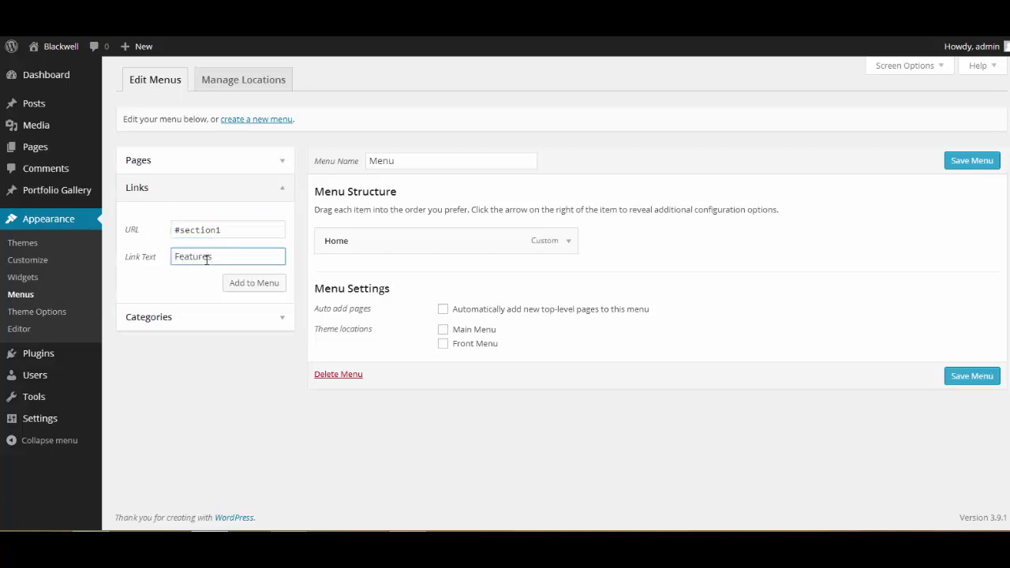
{"action": "left_click", "coordinate": [254, 283]}
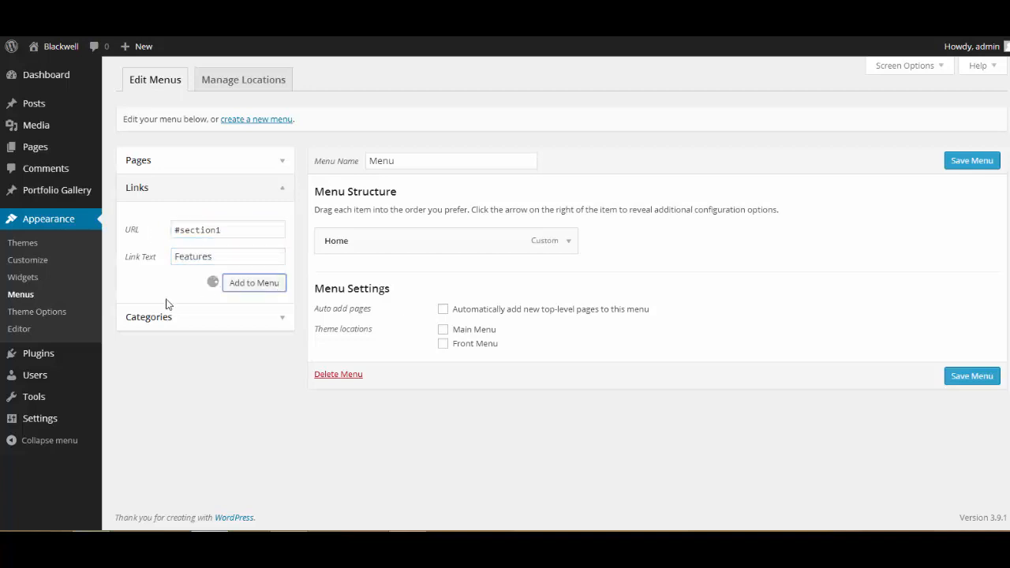
Step: Add a custom link 'Work' pointing to #section2
{"action": "left_click_drag", "start_coordinate": [236, 230], "coordinate": [89, 231]}
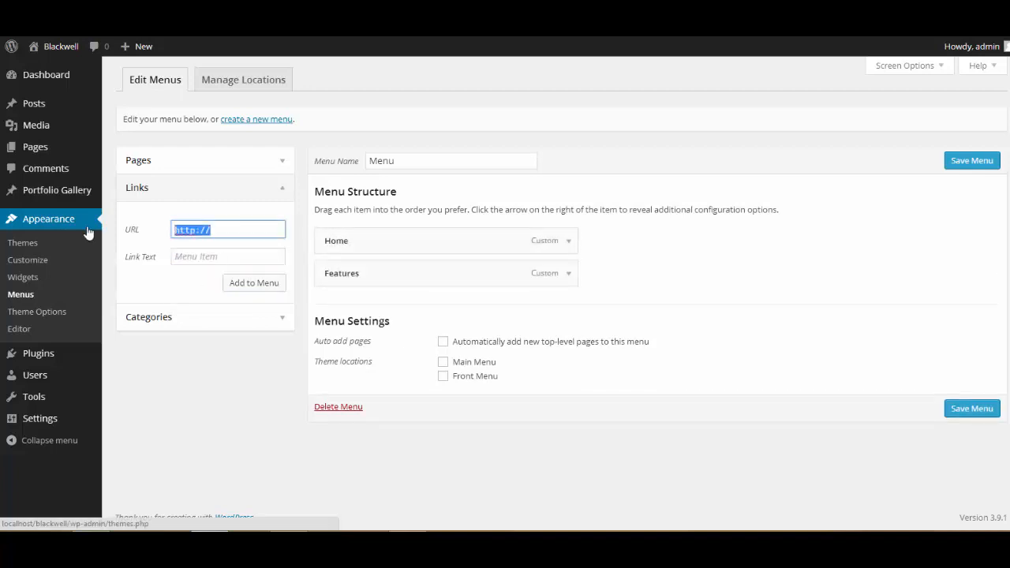
{"action": "type", "text": "#sec"}
{"action": "type", "text": "tion"}
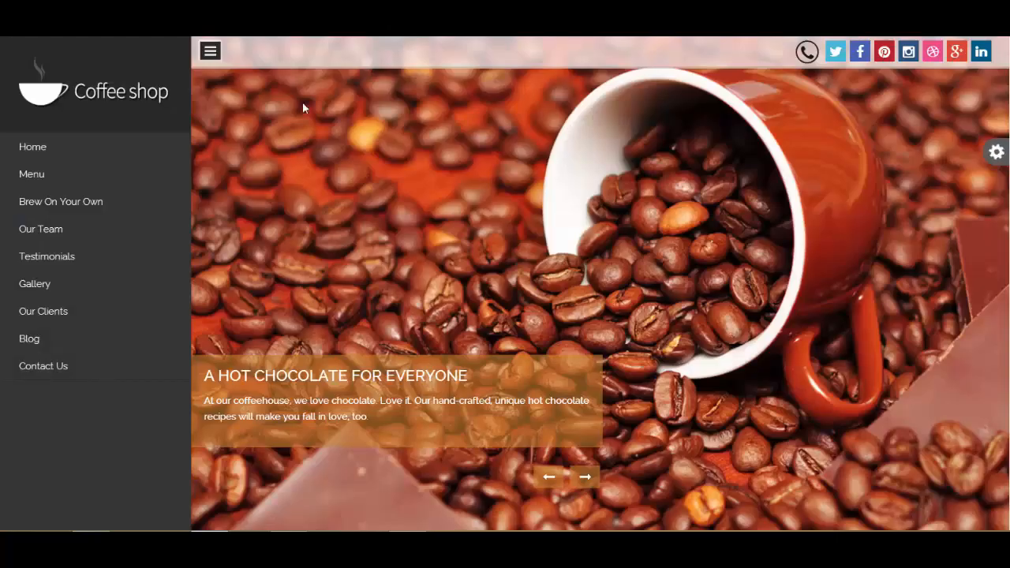
{"action": "left_click", "coordinate": [45, 201]}
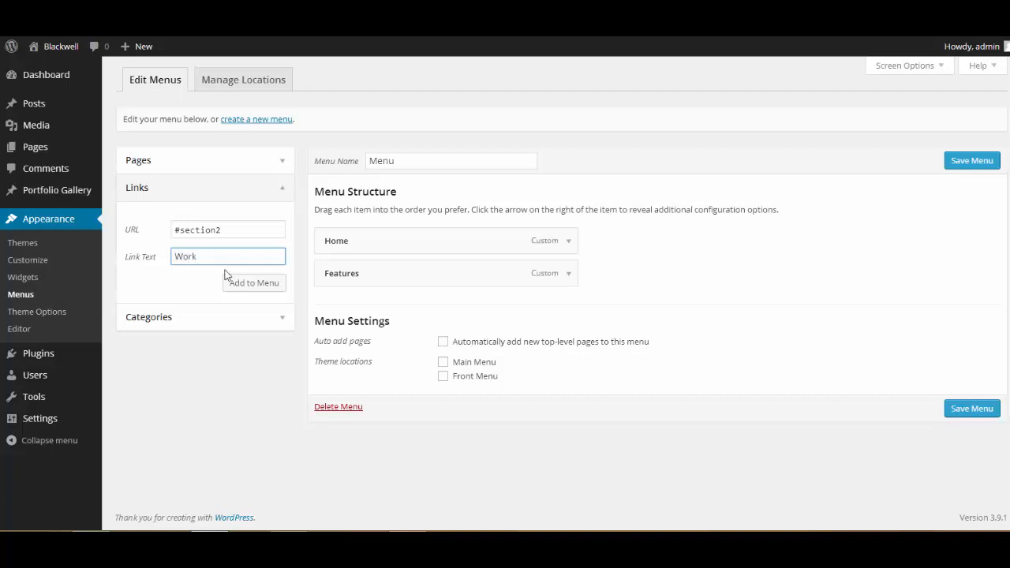
{"action": "left_click", "coordinate": [235, 284]}
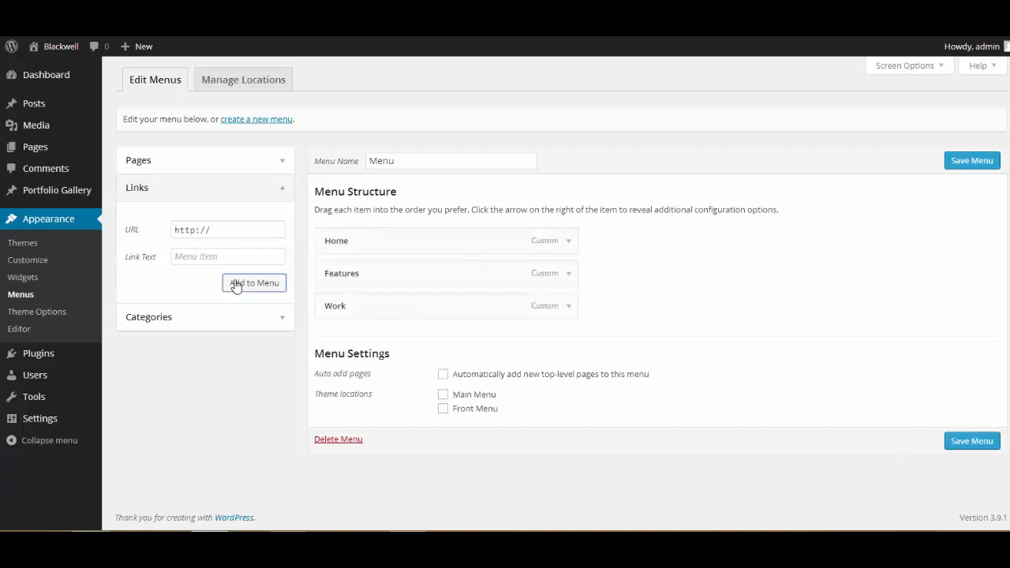
Step: Add a custom link 'Team Members' pointing to #section3
{"action": "left_click", "coordinate": [190, 231]}
{"action": "left_click_drag", "start_coordinate": [211, 231], "coordinate": [138, 238]}
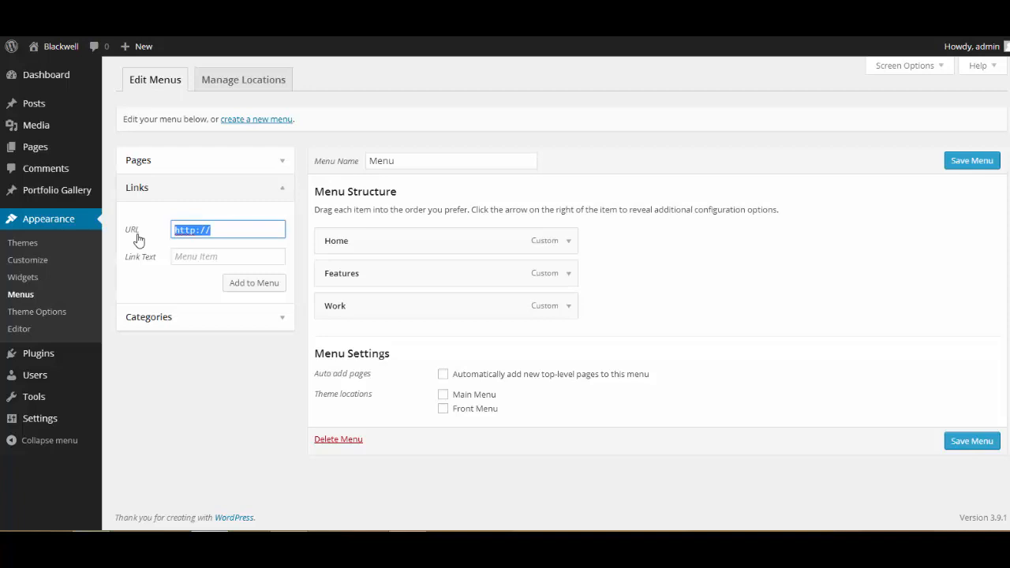
{"action": "type", "text": "#s"}
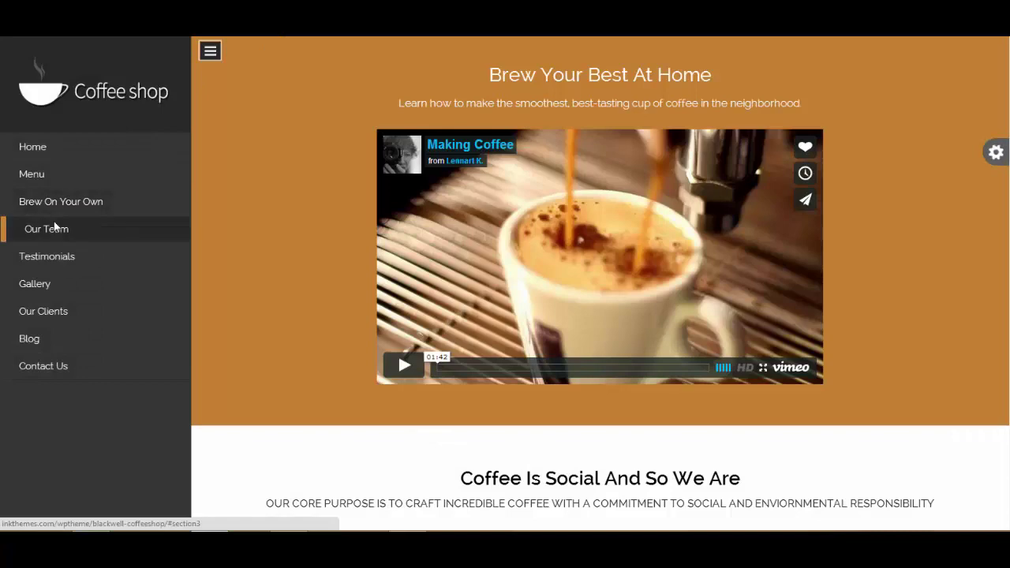
{"action": "left_click", "coordinate": [53, 228]}
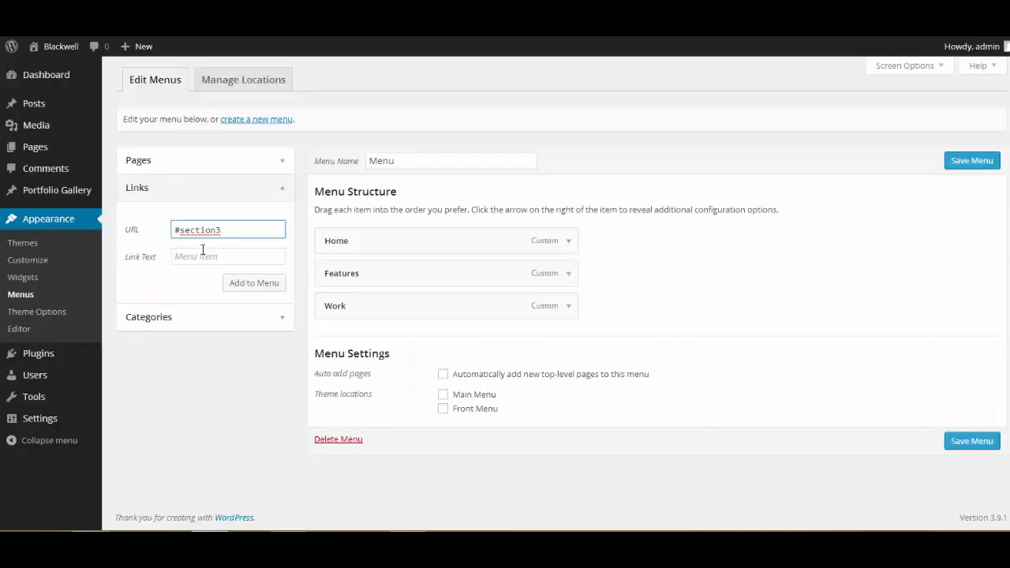
{"action": "left_click", "coordinate": [203, 253]}
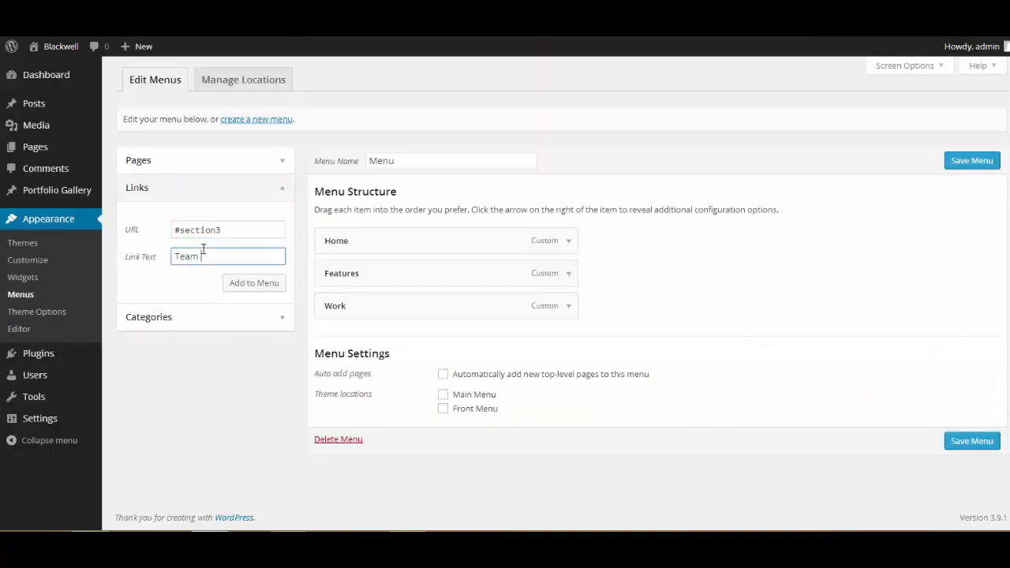
{"action": "type", "text": "mbers"}
{"action": "left_click", "coordinate": [254, 283]}
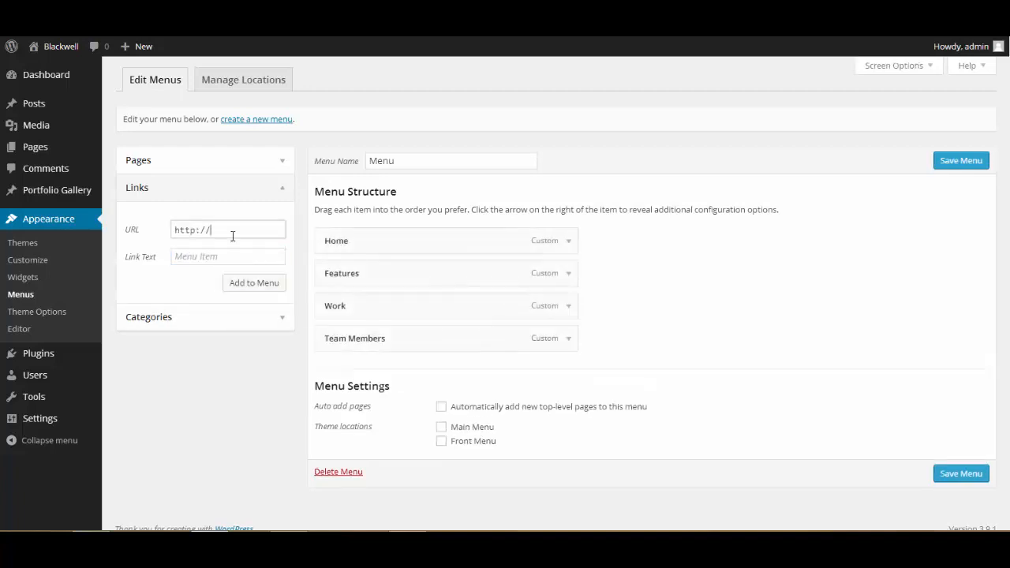
Step: Add a custom link 'Testimonials' pointing to #section4
{"action": "left_click_drag", "start_coordinate": [233, 231], "coordinate": [157, 233]}
{"action": "type", "text": "#sec"}
{"action": "type", "text": "tion4"}
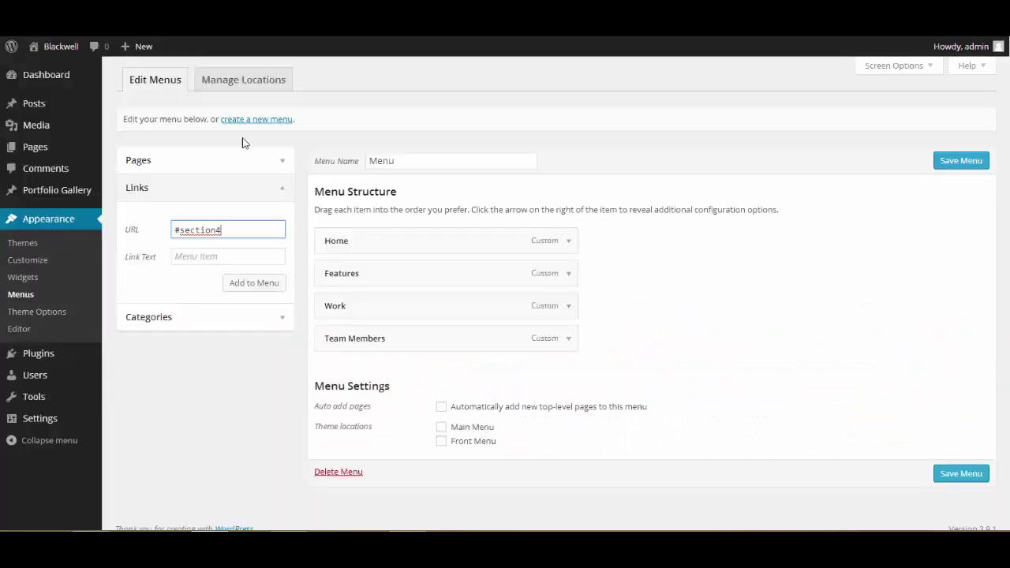
{"action": "left_click", "coordinate": [200, 255]}
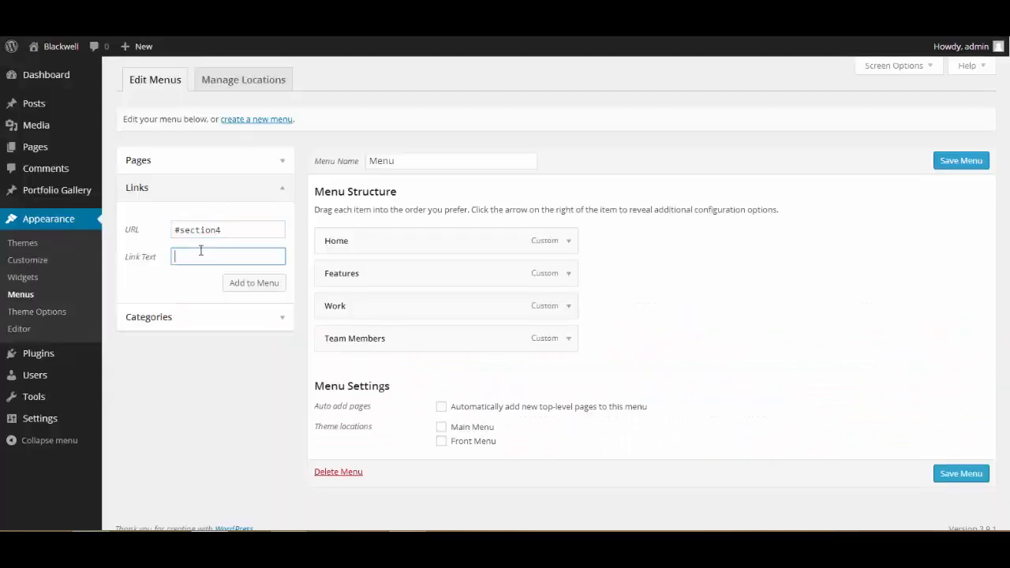
{"action": "left_click", "coordinate": [253, 283]}
Step: Add custom links 'Gallery' to #section5 and 'Our Clients' to #section6
{"action": "left_click_drag", "start_coordinate": [240, 229], "coordinate": [58, 229]}
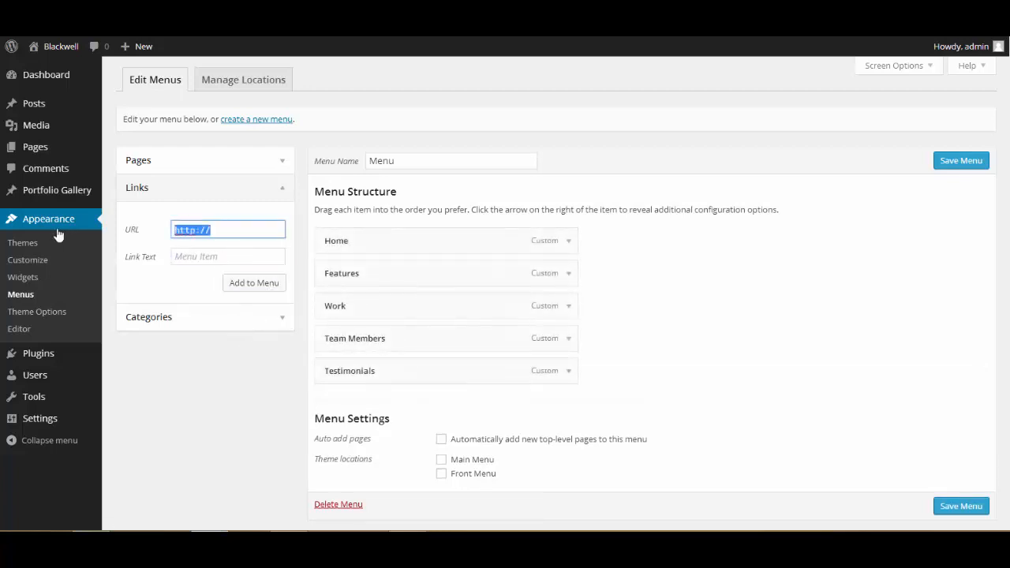
{"action": "type", "text": "#section5"}
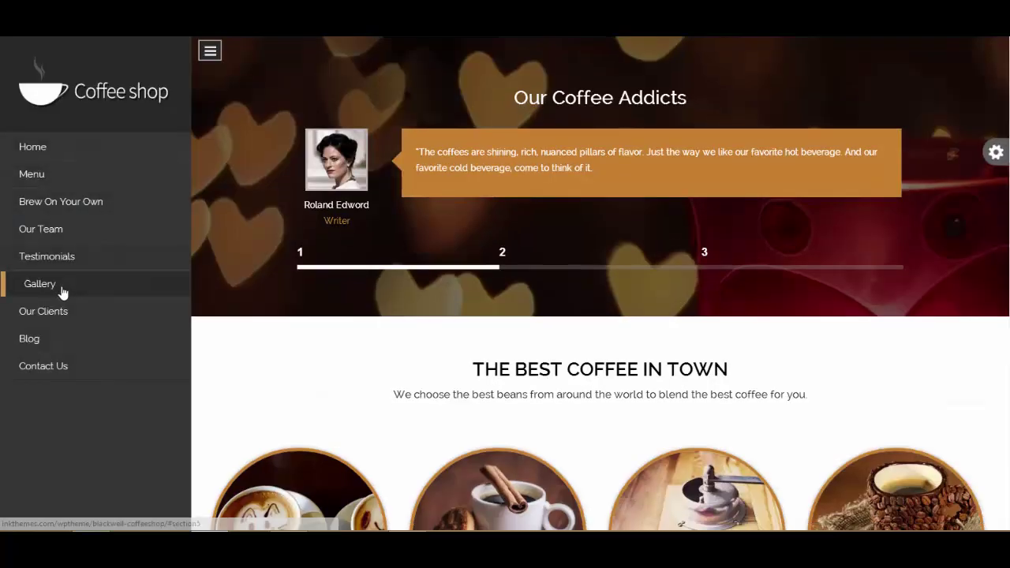
{"action": "left_click", "coordinate": [40, 283]}
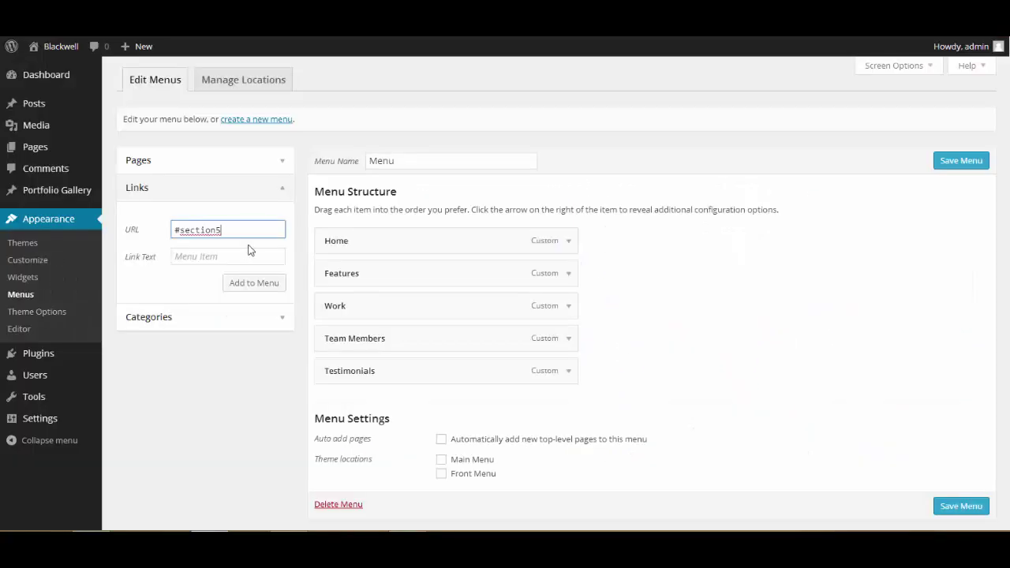
{"action": "left_click", "coordinate": [247, 257]}
{"action": "type", "text": "ryt"}
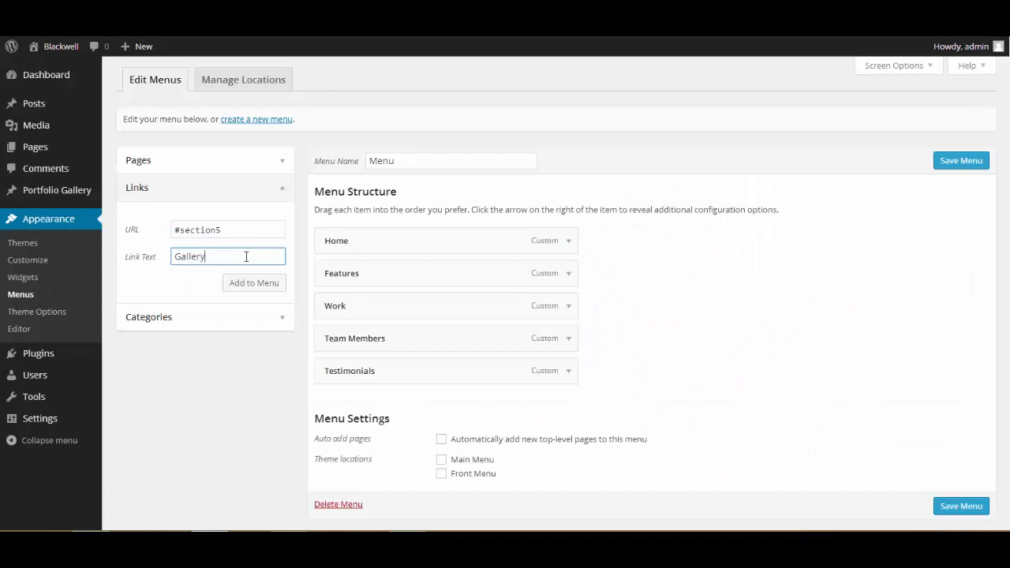
{"action": "left_click", "coordinate": [254, 282]}
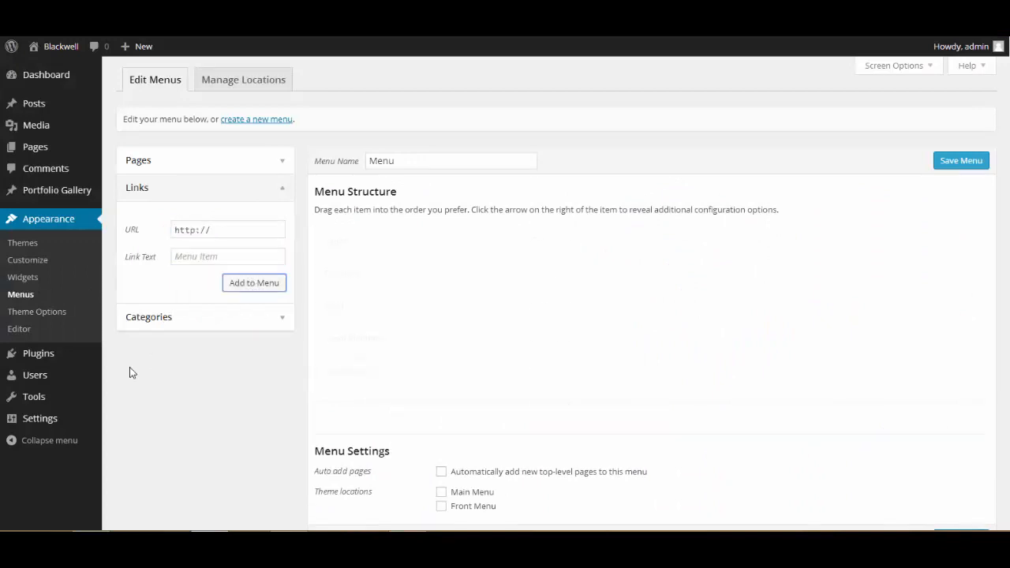
{"action": "left_click_drag", "start_coordinate": [242, 230], "coordinate": [164, 236]}
{"action": "type", "text": "sec"}
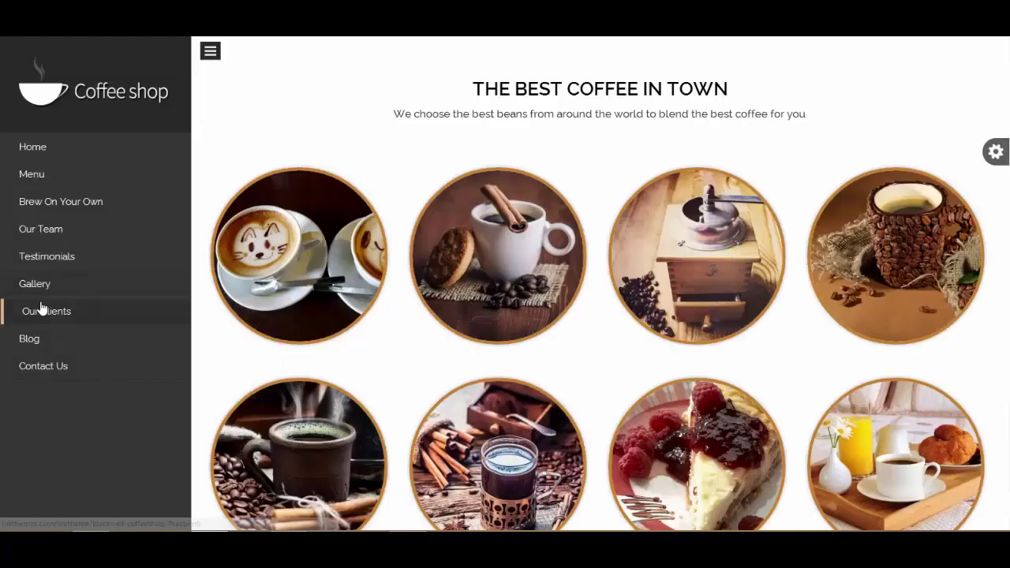
{"action": "left_click", "coordinate": [43, 311]}
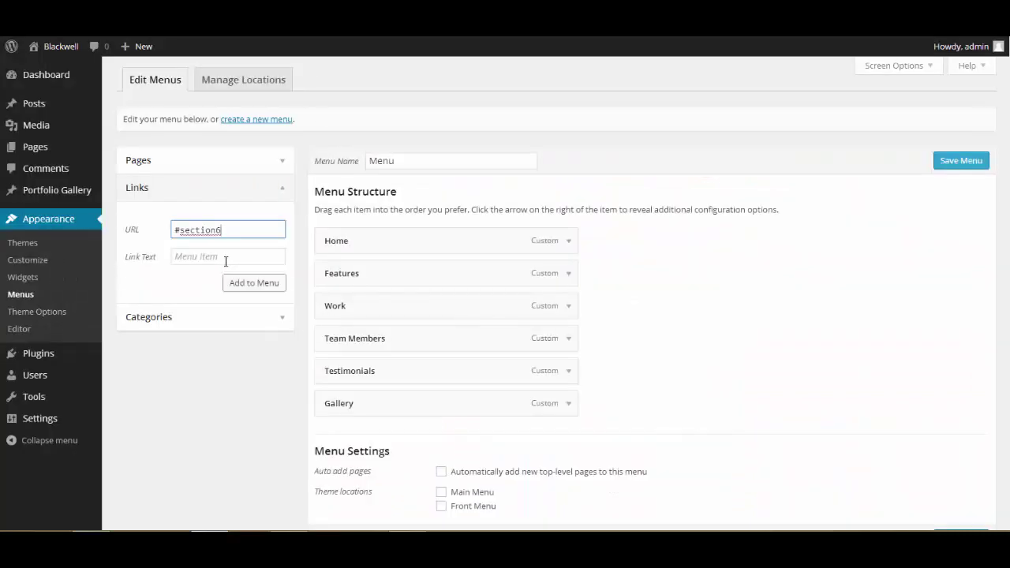
{"action": "left_click", "coordinate": [226, 259]}
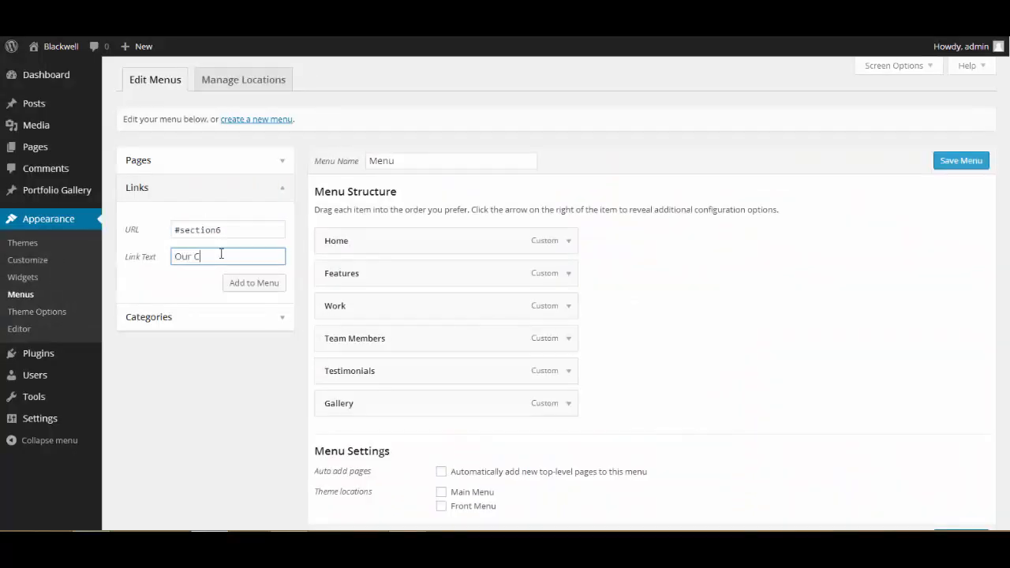
{"action": "left_click", "coordinate": [253, 283]}
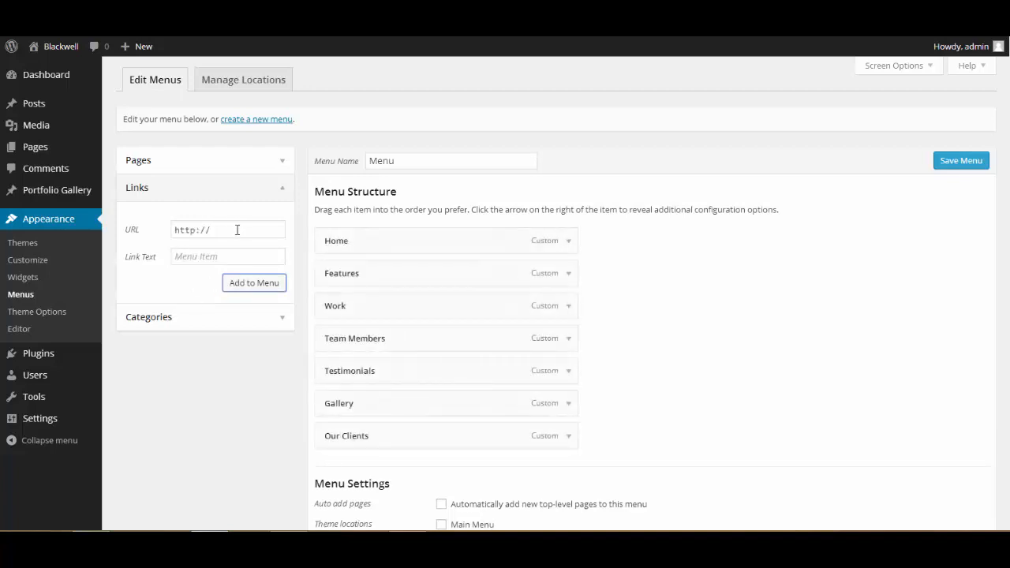
Step: Add custom links 'Blog' to #section7 and 'Contact Us' to #section8, completing nine items
{"action": "left_click_drag", "start_coordinate": [227, 230], "coordinate": [134, 237]}
{"action": "type", "text": "#section7"}
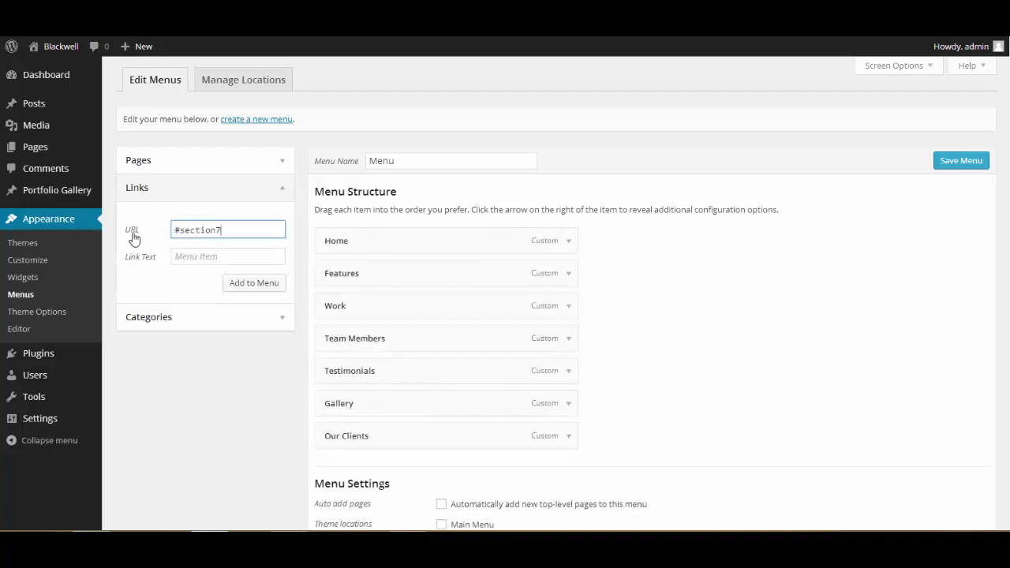
{"action": "key", "text": "Tab"}
{"action": "type", "text": "Blog"}
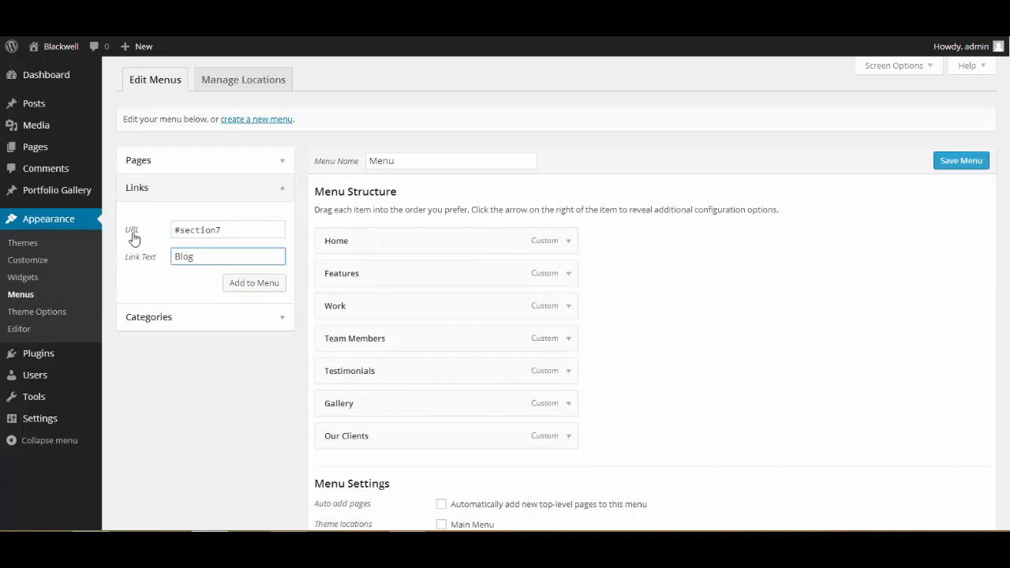
{"action": "left_click", "coordinate": [254, 282]}
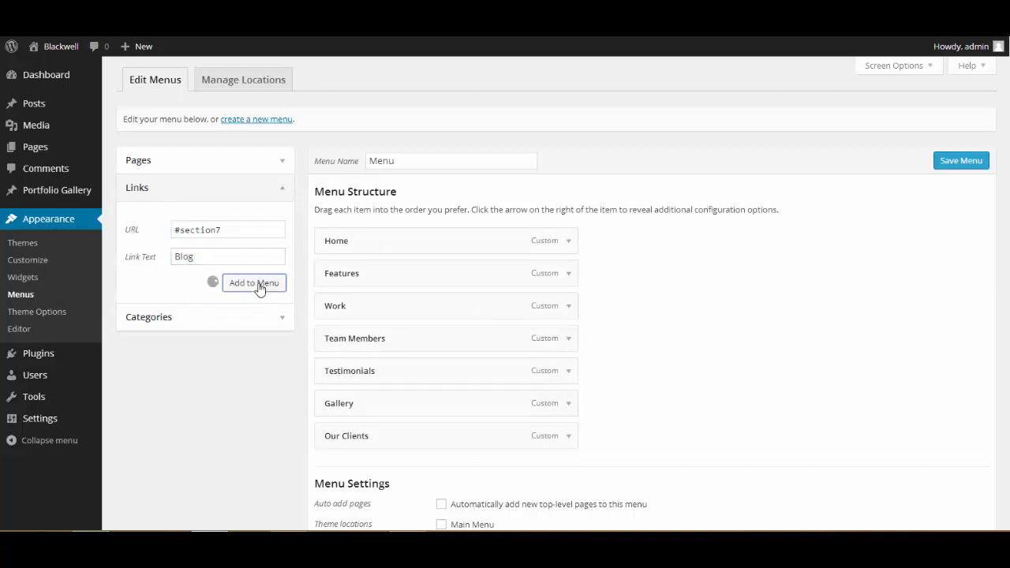
{"action": "left_click_drag", "start_coordinate": [232, 230], "coordinate": [104, 233]}
{"action": "type", "text": "#sectio"}
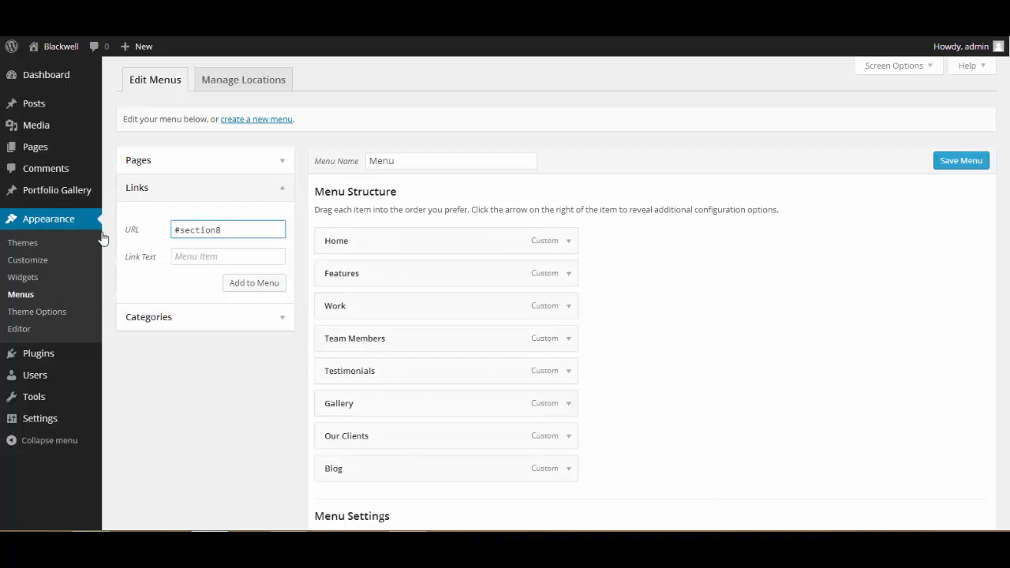
{"action": "left_click", "coordinate": [183, 259]}
{"action": "type", "text": "Contact Us"}
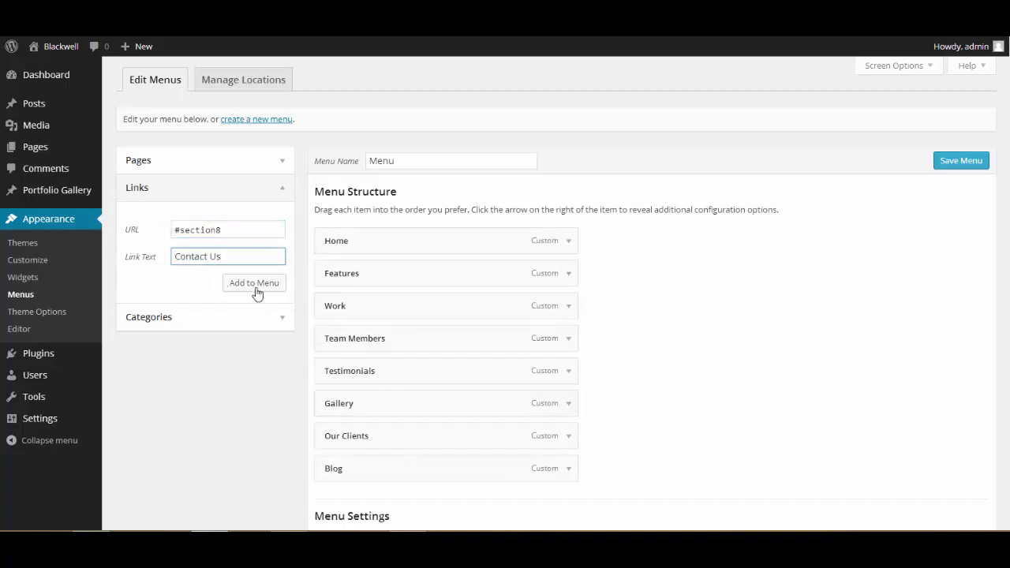
{"action": "left_click", "coordinate": [254, 283]}
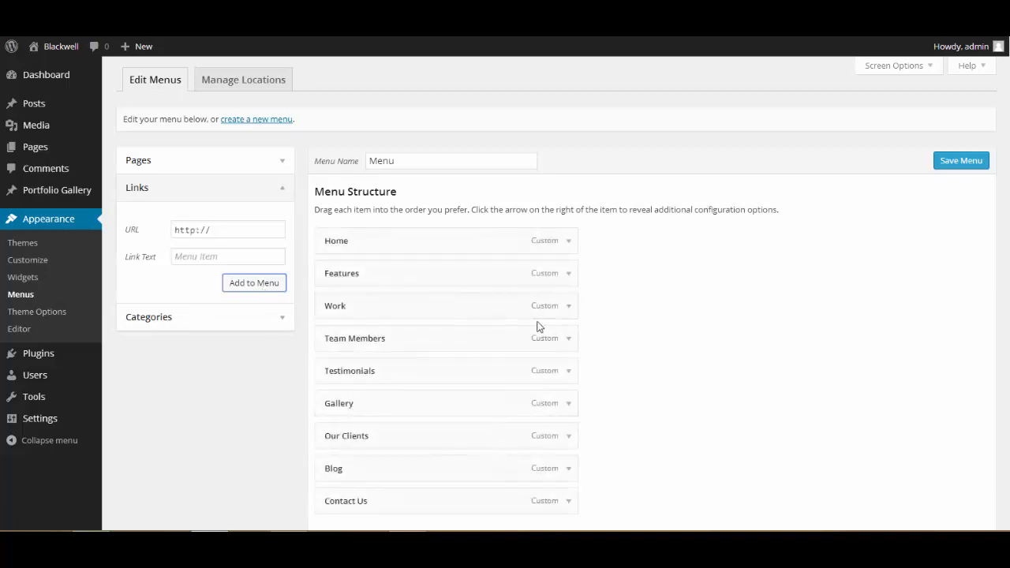
Step: Review the Home, Features, Work, Team Members and Testimonials items' anchor URLs
{"action": "left_click", "coordinate": [569, 241]}
{"action": "left_click", "coordinate": [573, 244]}
{"action": "left_click", "coordinate": [562, 275]}
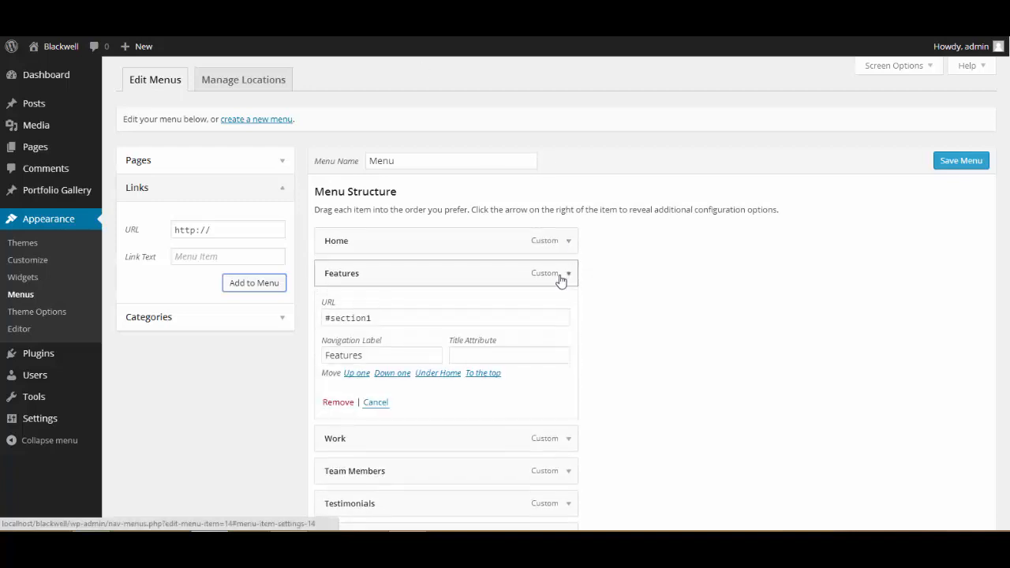
{"action": "left_click", "coordinate": [568, 274]}
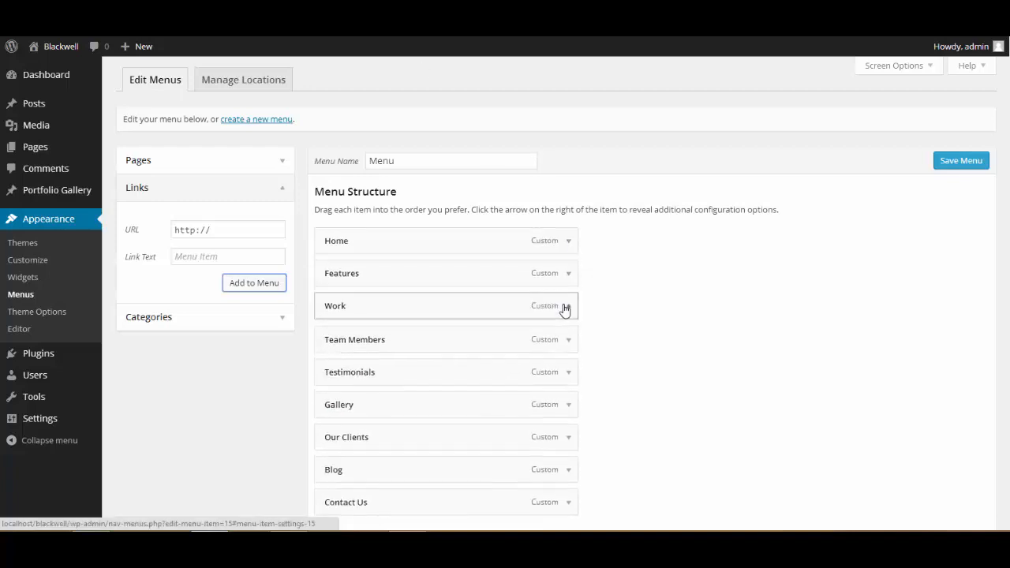
{"action": "left_click", "coordinate": [566, 306]}
{"action": "scroll", "coordinate": [567, 307], "scroll_direction": "down", "scroll_amount": 1}
{"action": "left_click", "coordinate": [566, 244]}
{"action": "left_click", "coordinate": [569, 276]}
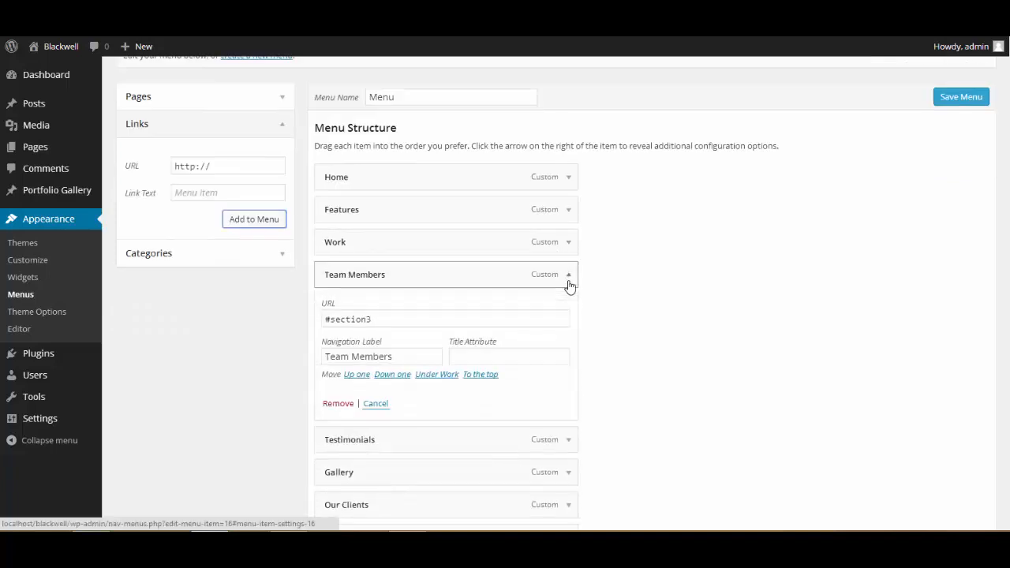
{"action": "left_click", "coordinate": [568, 274]}
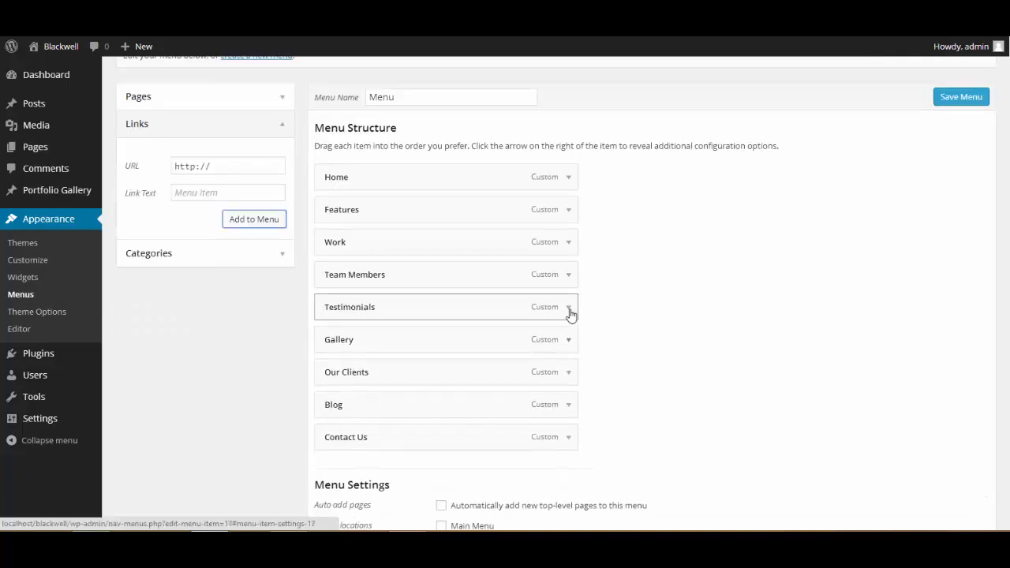
{"action": "left_click", "coordinate": [569, 308]}
{"action": "left_click", "coordinate": [569, 308]}
Step: Review the Gallery, Our Clients, Blog and Contact Us items' anchor URLs
{"action": "left_click", "coordinate": [567, 341]}
{"action": "left_click", "coordinate": [566, 341]}
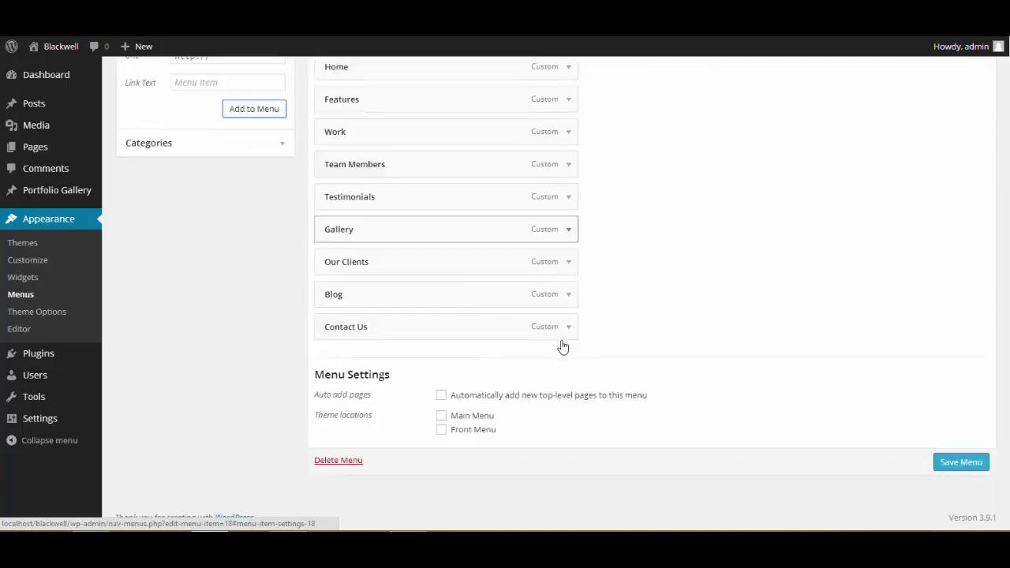
{"action": "left_click", "coordinate": [568, 263]}
{"action": "left_click", "coordinate": [567, 264]}
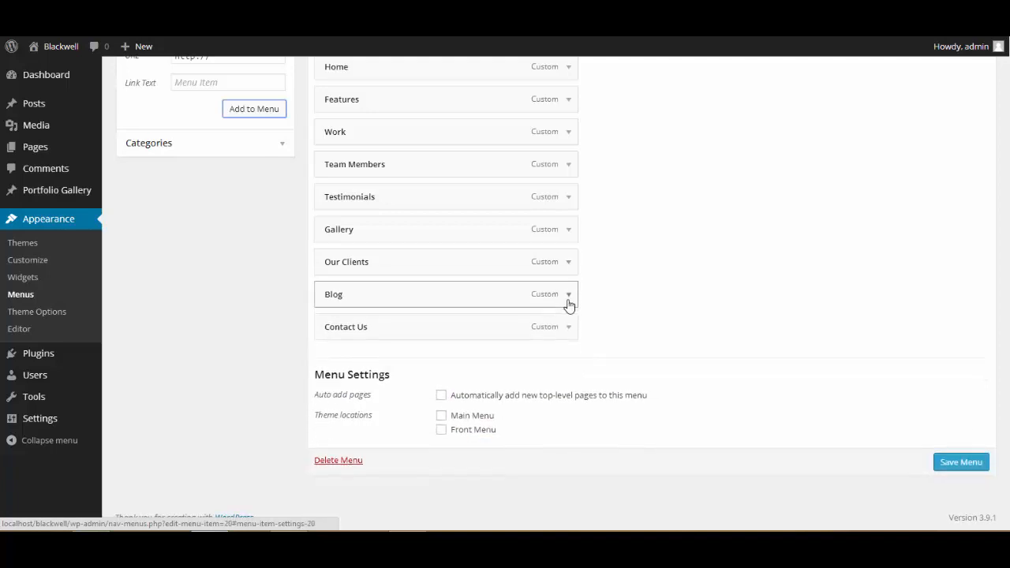
{"action": "left_click", "coordinate": [568, 297]}
{"action": "left_click", "coordinate": [569, 302]}
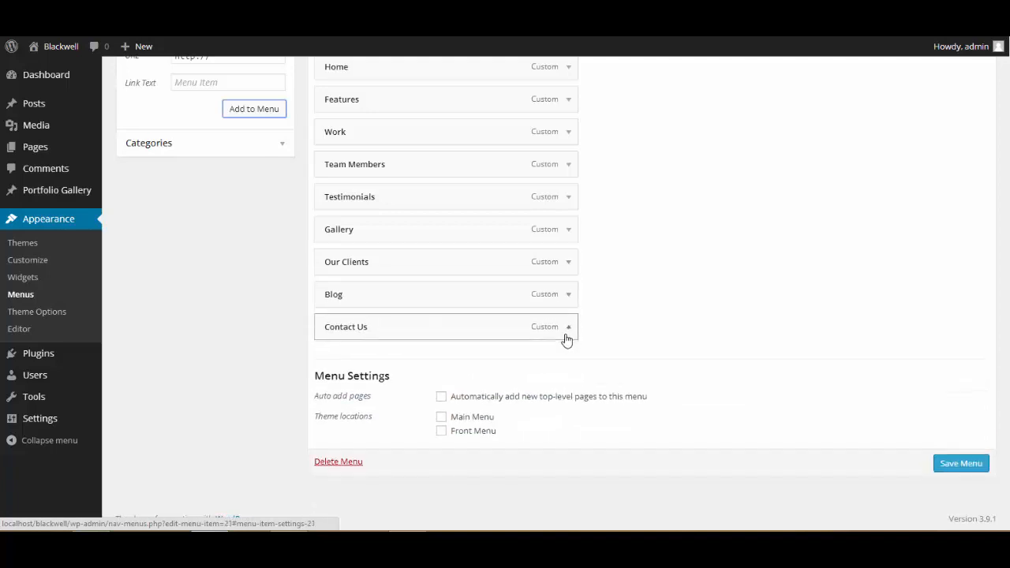
{"action": "left_click", "coordinate": [568, 329]}
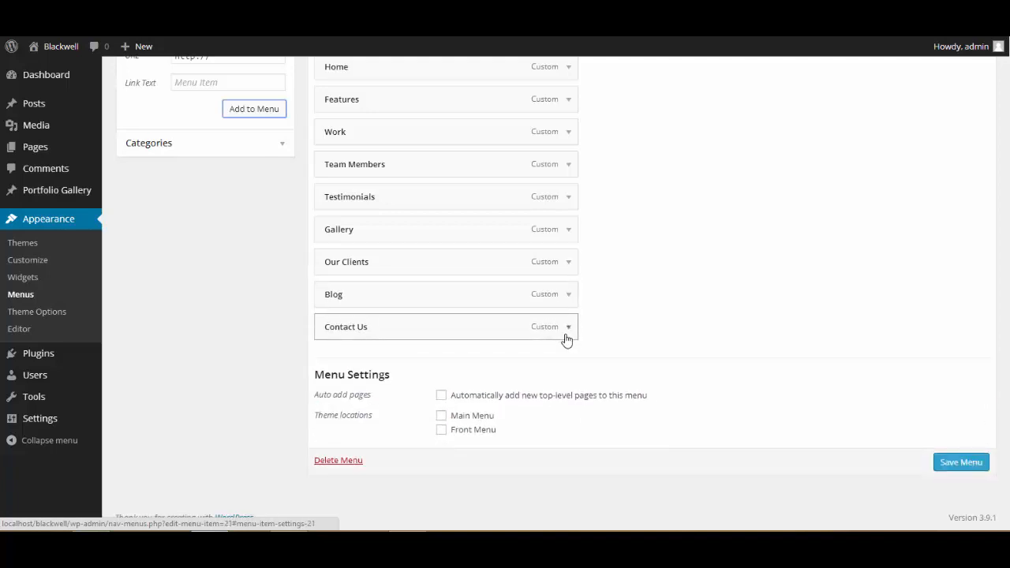
Step: Assign the menu to the Front Menu theme location and save it
{"action": "left_click", "coordinate": [441, 430]}
{"action": "left_click", "coordinate": [961, 462]}
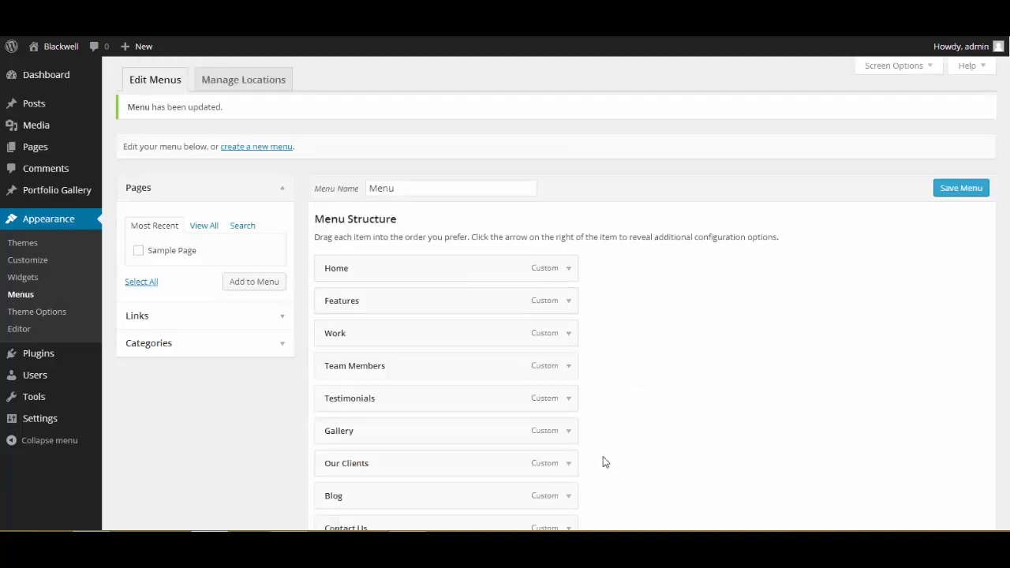
Step: On the Blackwell front page, test the Features, How it works, Team Members and Testimonials links
{"action": "left_click", "coordinate": [61, 47]}
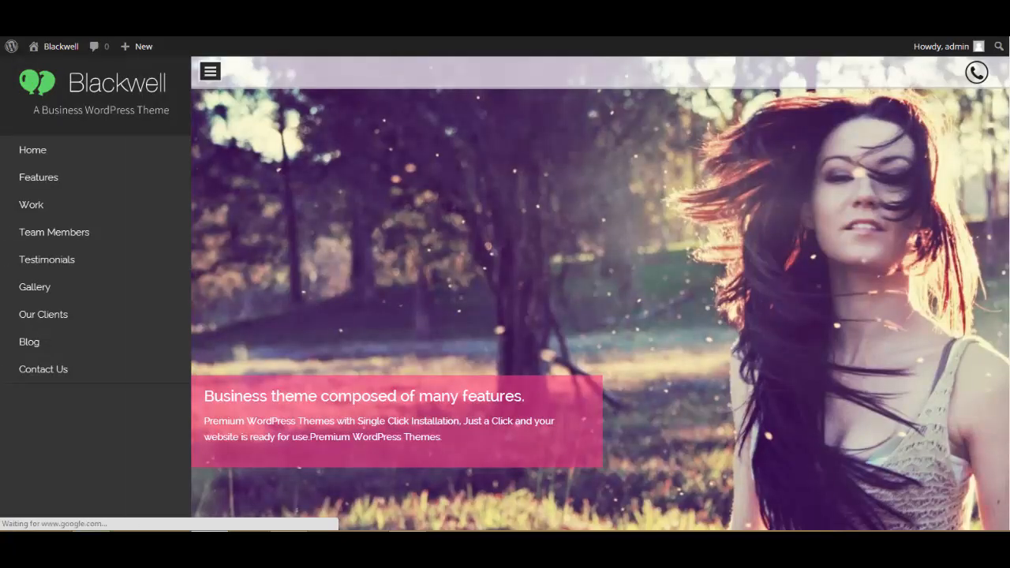
{"action": "left_click", "coordinate": [13, 186]}
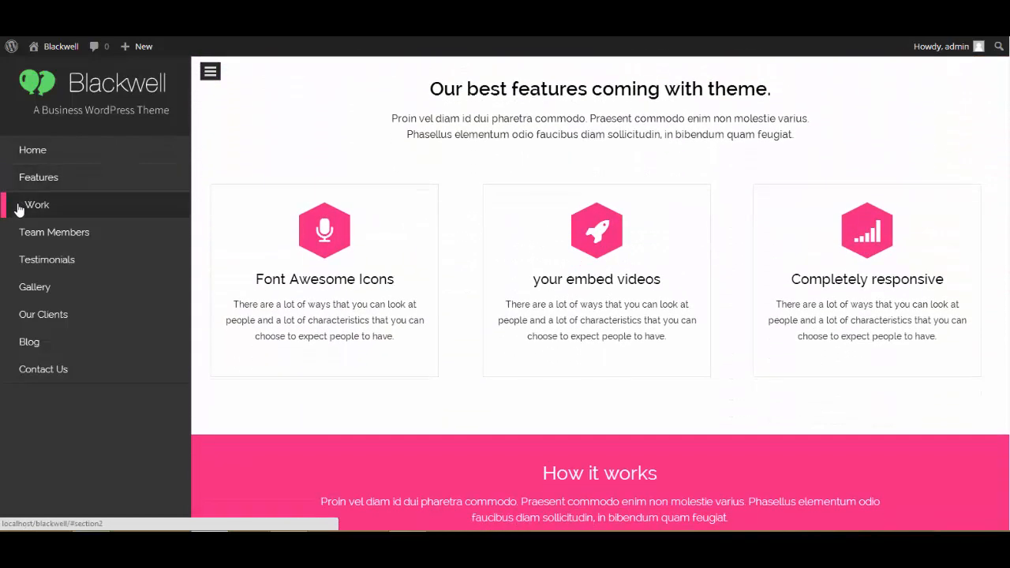
{"action": "left_click", "coordinate": [19, 208]}
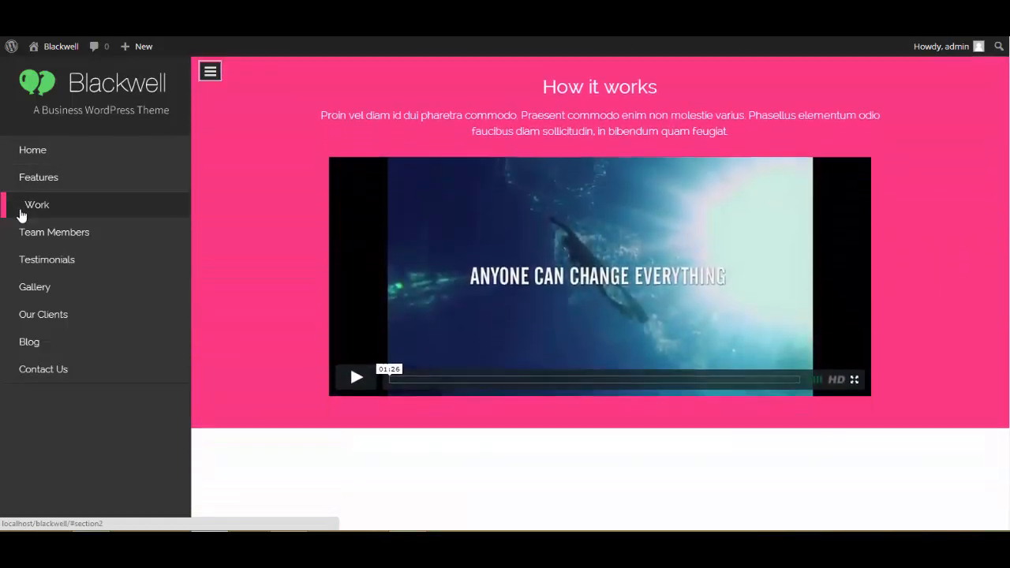
{"action": "left_click", "coordinate": [65, 234]}
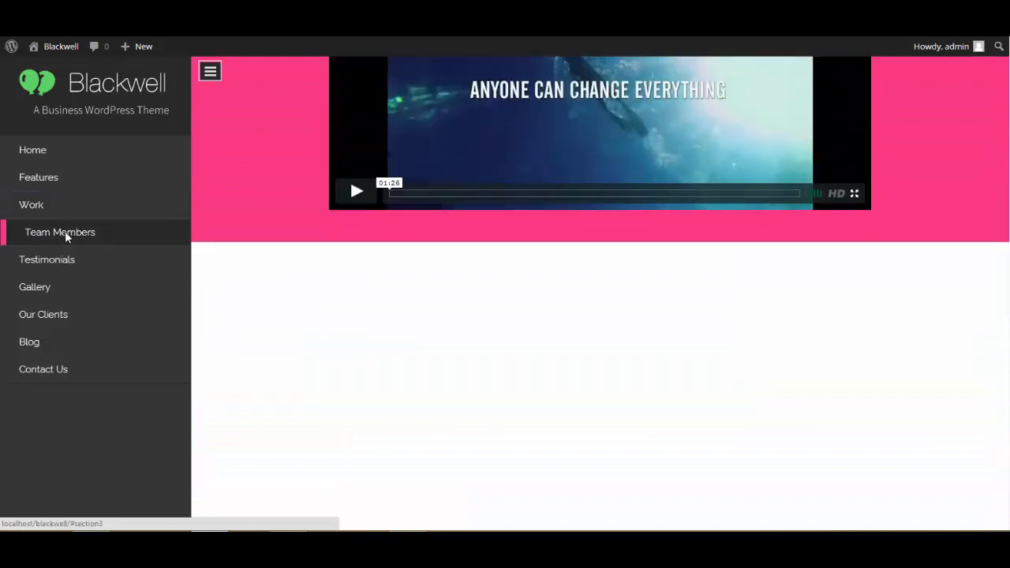
{"action": "left_click", "coordinate": [131, 261]}
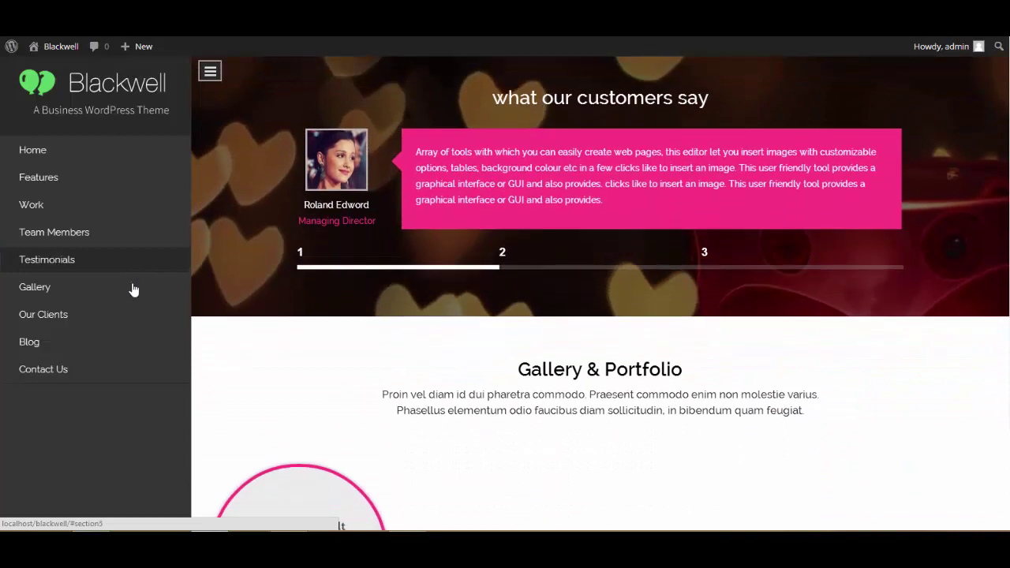
Step: Test the Gallery, Our Clients, Blog and Contact Us sidebar links
{"action": "left_click", "coordinate": [132, 289]}
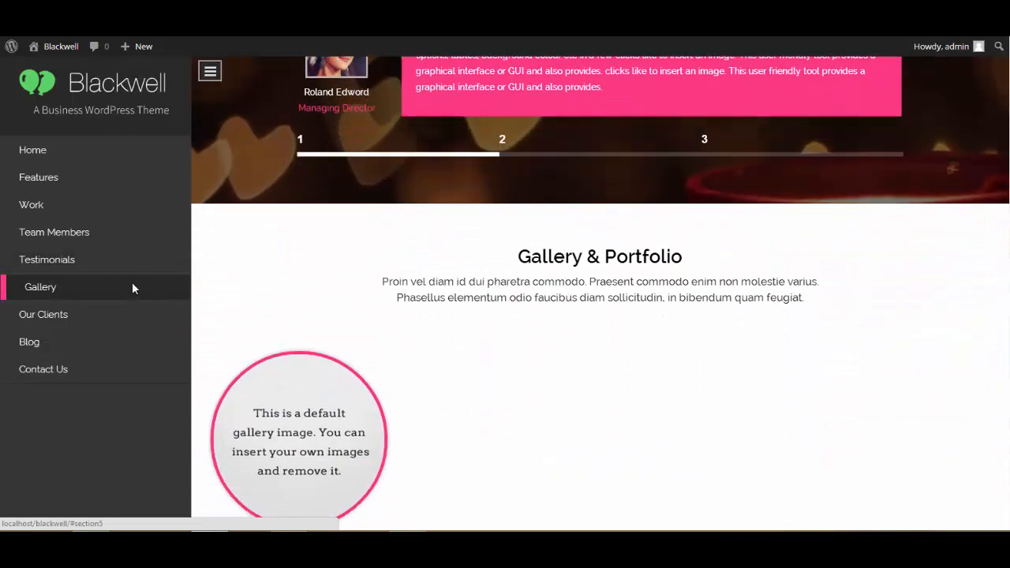
{"action": "left_click", "coordinate": [119, 313]}
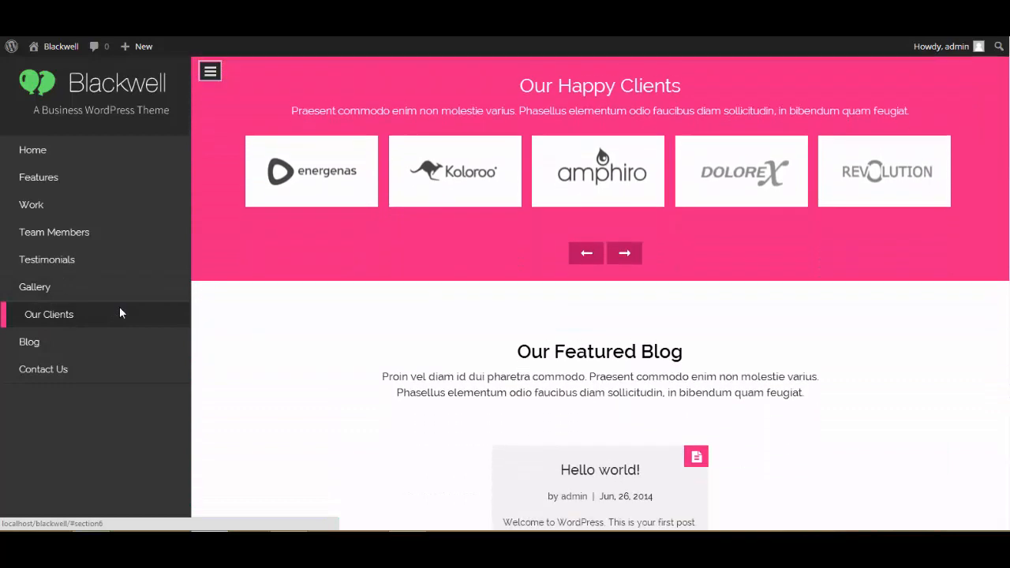
{"action": "left_click", "coordinate": [121, 350]}
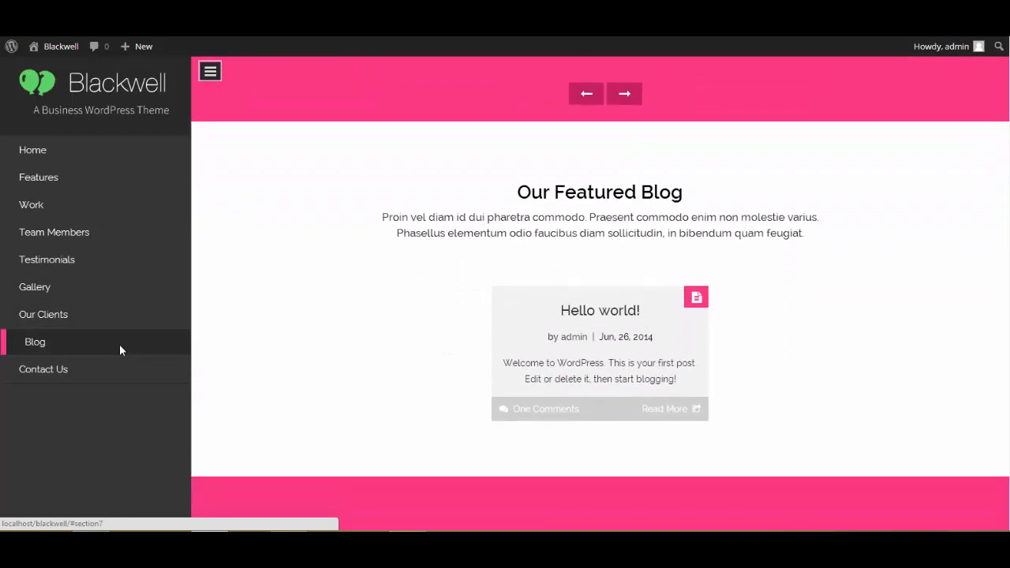
{"action": "left_click", "coordinate": [124, 369]}
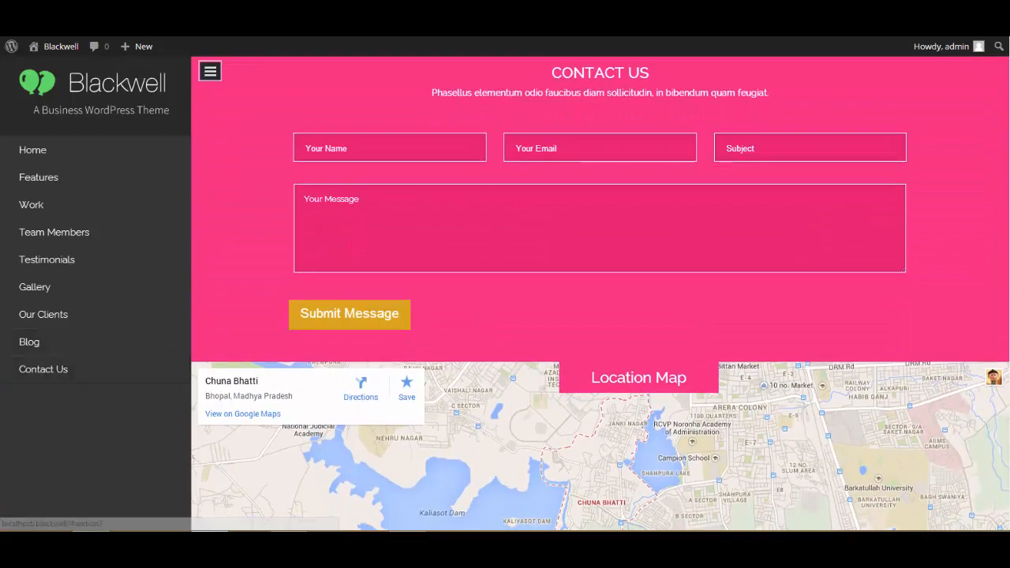
{"action": "scroll", "coordinate": [600, 285], "scroll_direction": "up", "scroll_amount": 1}
{"action": "scroll", "coordinate": [600, 284], "scroll_direction": "up", "scroll_amount": 5}
{"action": "scroll", "coordinate": [600, 284], "scroll_direction": "up", "scroll_amount": 5}
{"action": "scroll", "coordinate": [600, 284], "scroll_direction": "up", "scroll_amount": 5}
{"action": "scroll", "coordinate": [600, 284], "scroll_direction": "up", "scroll_amount": 5}
{"action": "scroll", "coordinate": [600, 284], "scroll_direction": "up", "scroll_amount": 5}
{"action": "scroll", "coordinate": [600, 284], "scroll_direction": "up", "scroll_amount": 3}
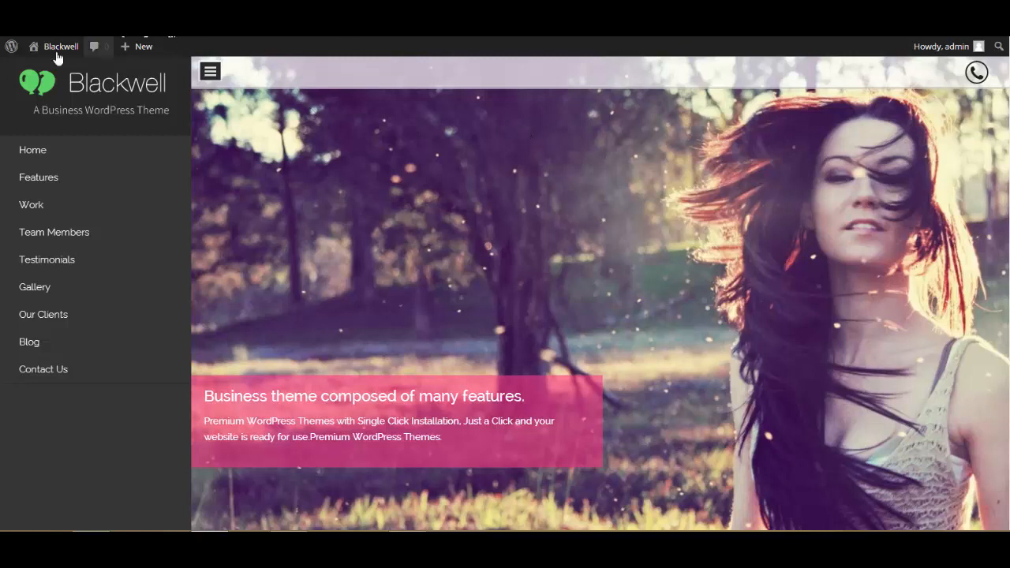
{"action": "mouse_move", "coordinate": [56, 46]}
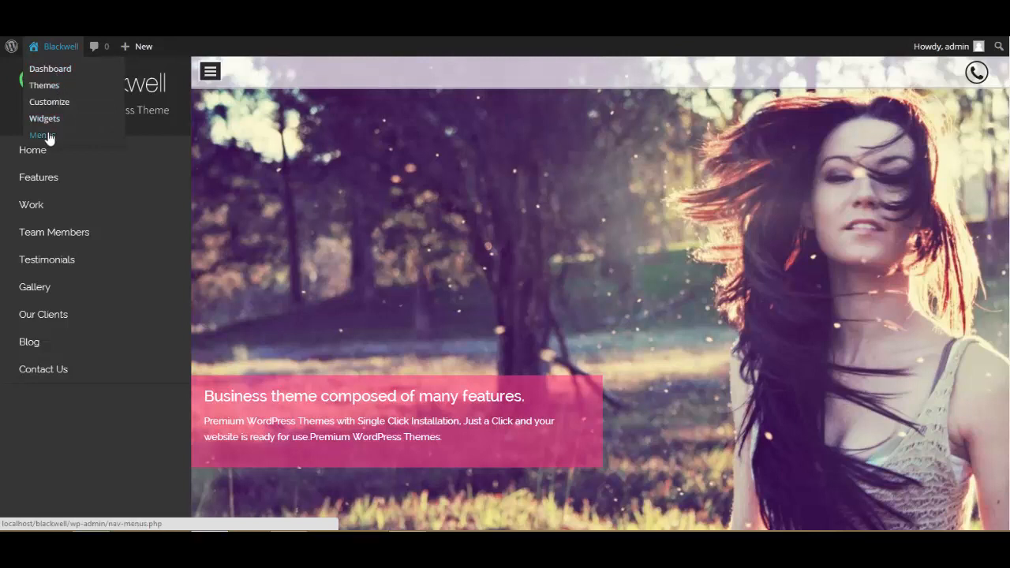
Step: Assign the menu to the Main Menu location as well and save it
{"action": "left_click", "coordinate": [41, 135]}
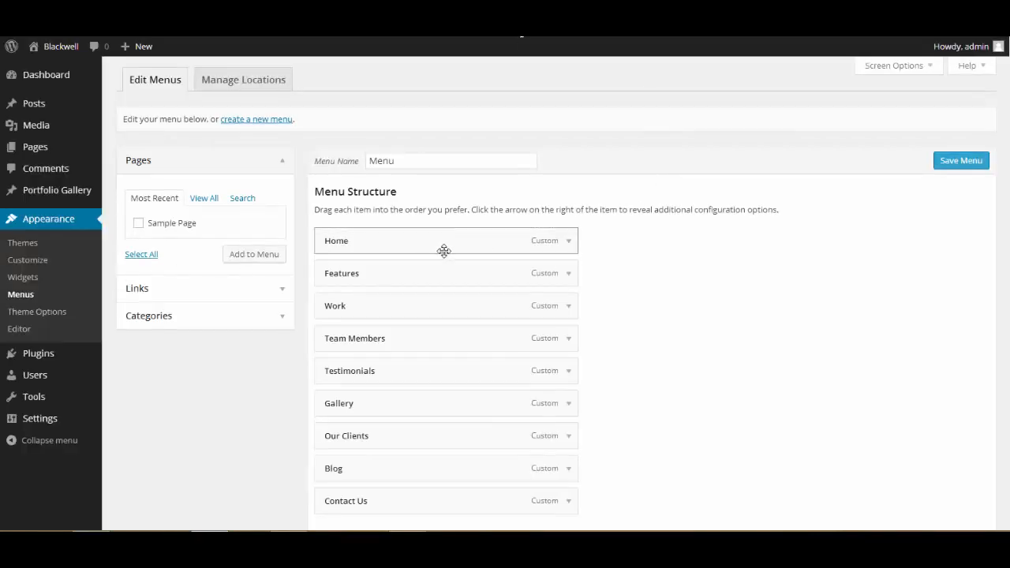
{"action": "scroll", "coordinate": [444, 251], "scroll_direction": "down", "scroll_amount": 1}
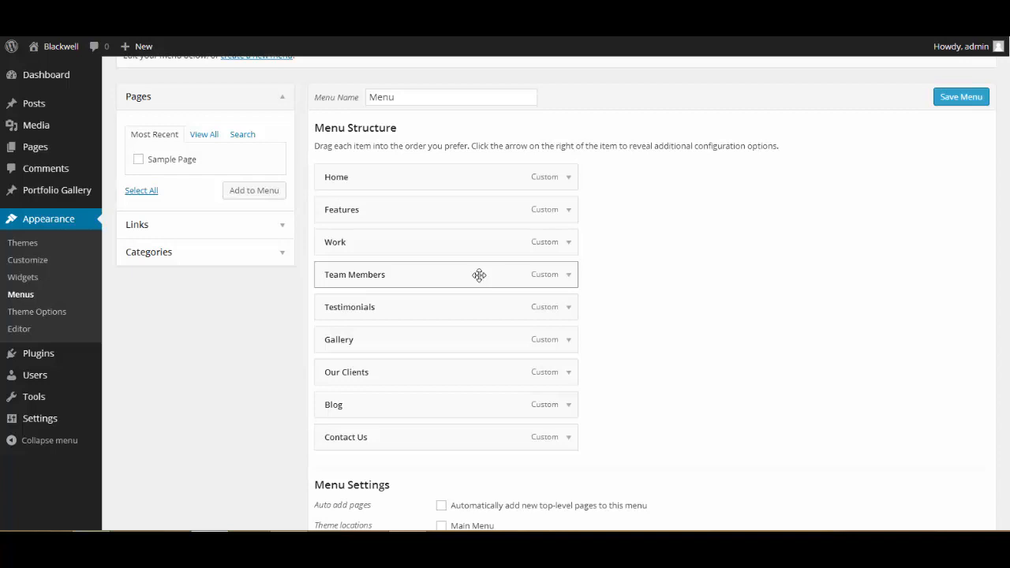
{"action": "scroll", "coordinate": [479, 275], "scroll_direction": "down", "scroll_amount": 2}
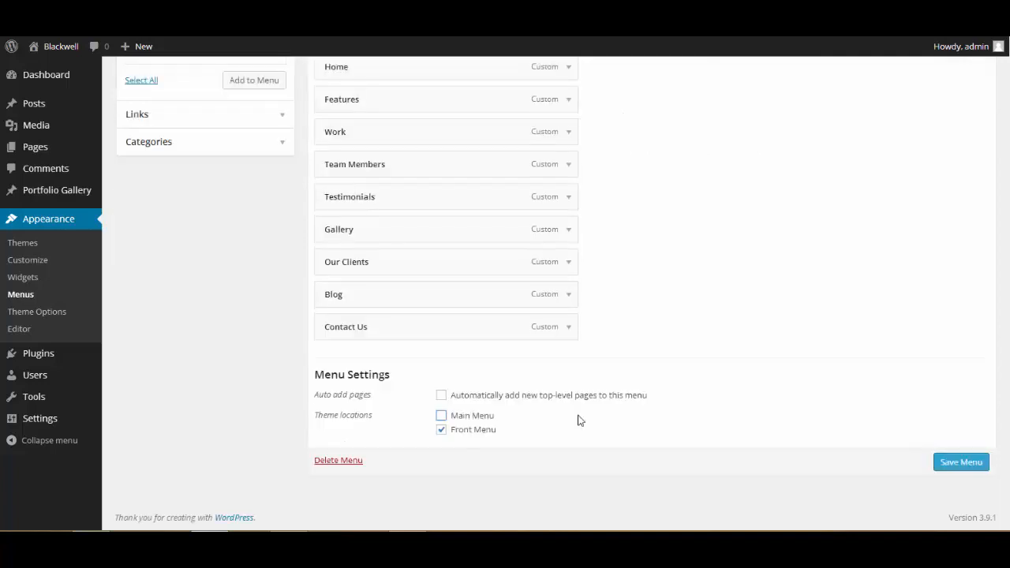
{"action": "scroll", "coordinate": [579, 420], "scroll_direction": "up", "scroll_amount": 3}
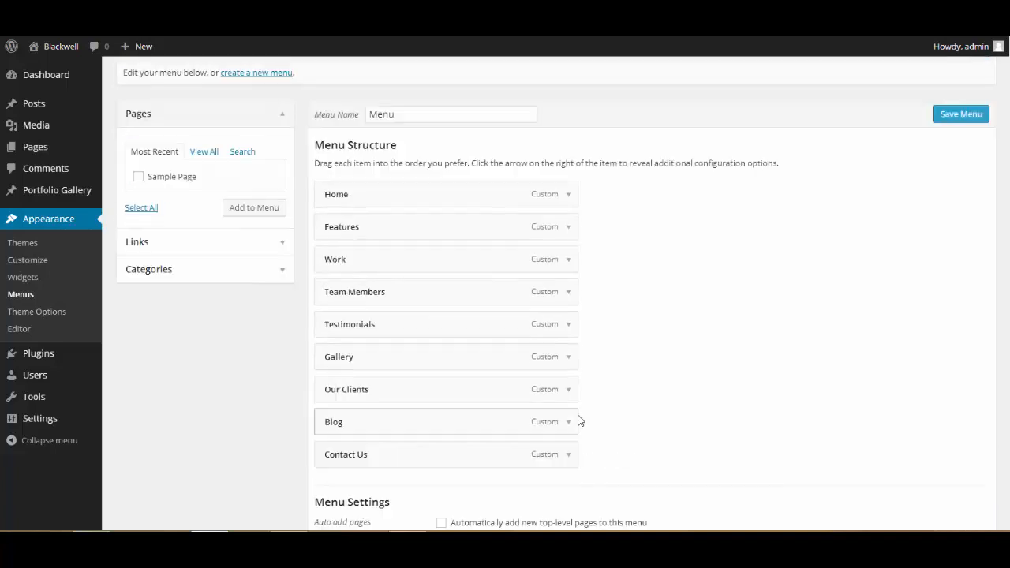
{"action": "scroll", "coordinate": [580, 419], "scroll_direction": "down", "scroll_amount": 3}
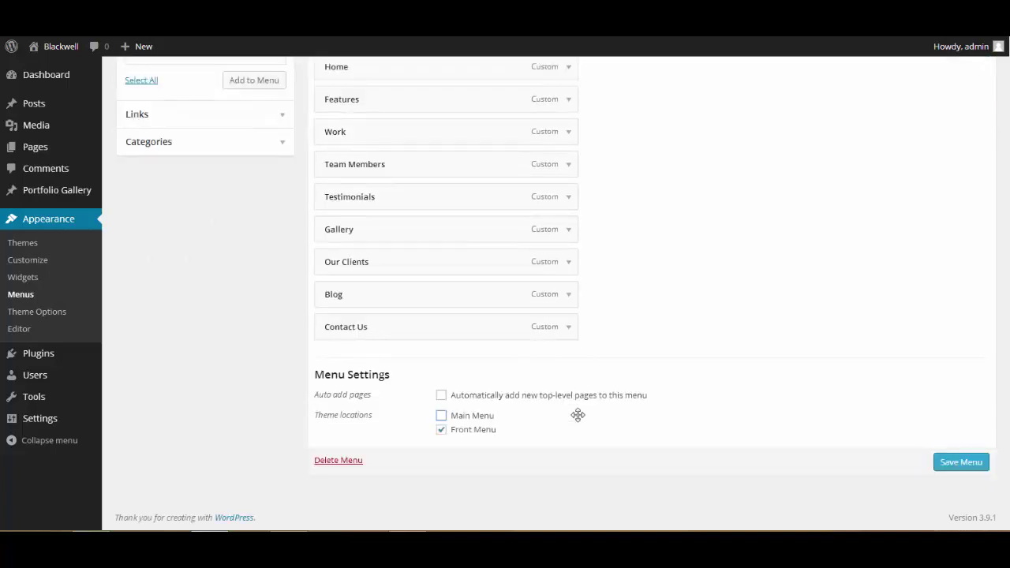
{"action": "left_click", "coordinate": [441, 415]}
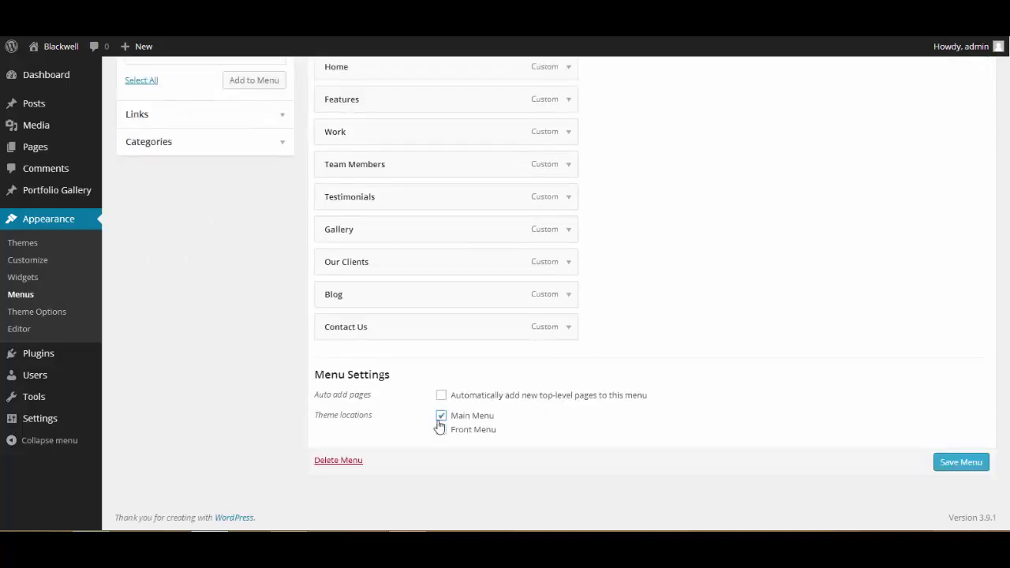
{"action": "left_click", "coordinate": [961, 463]}
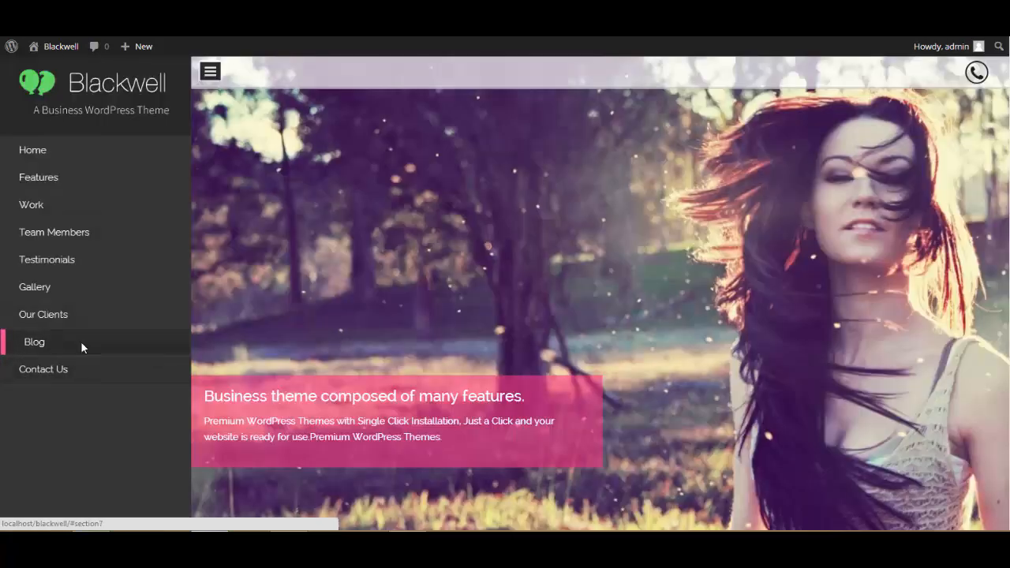
Step: Jump to the Featured Blog section and open the 'Hello world!' post
{"action": "left_click", "coordinate": [81, 341]}
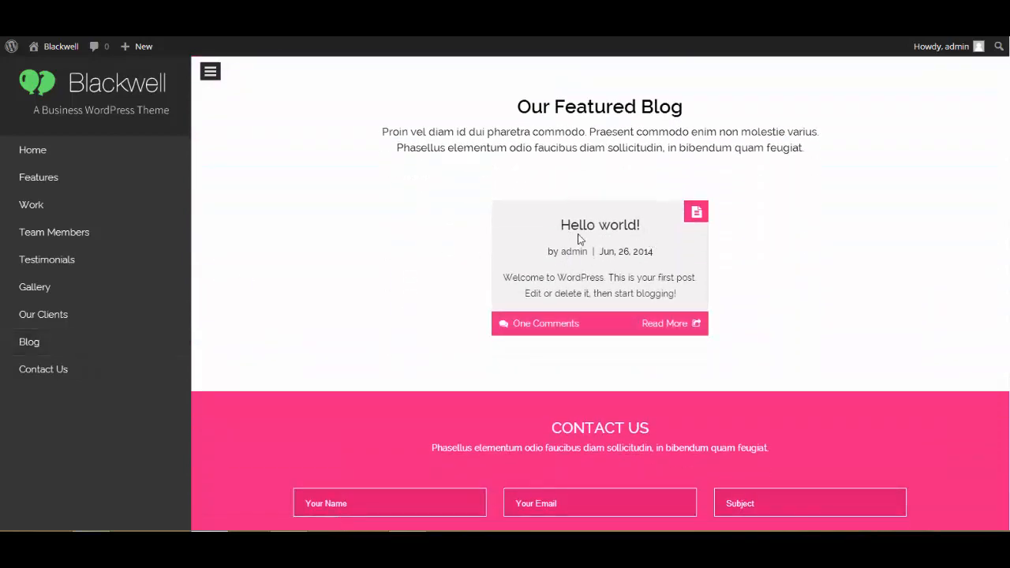
{"action": "left_click", "coordinate": [587, 230]}
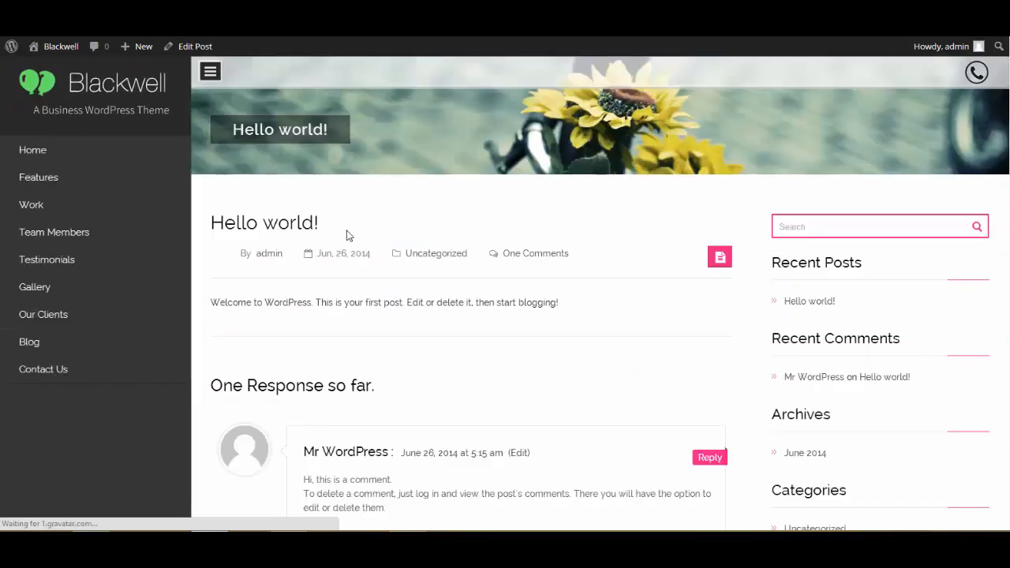